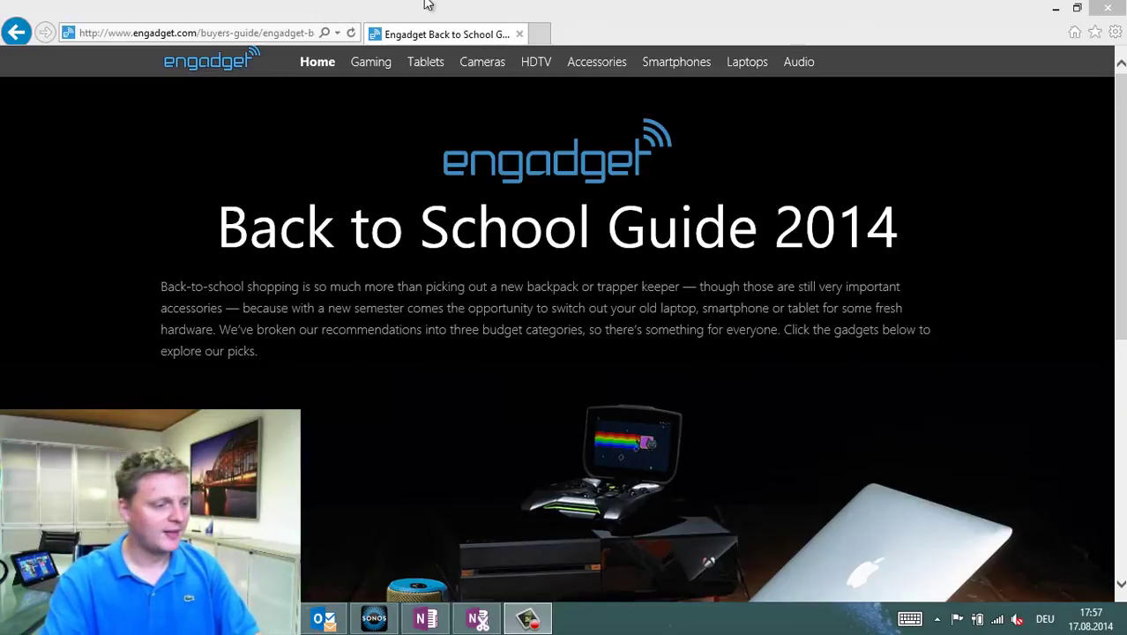
Open Engadget's back-to-school Surface Pro 3 tablet pick, then minimize Internet Explorer to reveal OneNote
{"action": "left_click", "coordinate": [260, 301]}
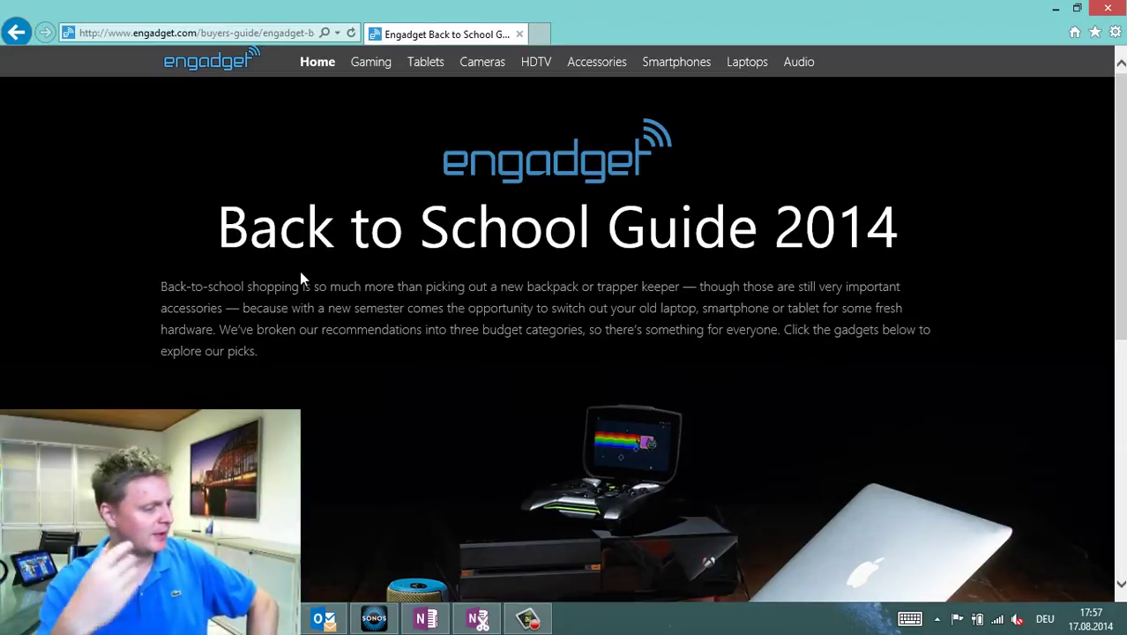
{"action": "scroll", "coordinate": [308, 304], "scroll_direction": "down", "scroll_amount": 1}
{"action": "scroll", "coordinate": [307, 309], "scroll_direction": "down", "scroll_amount": 3}
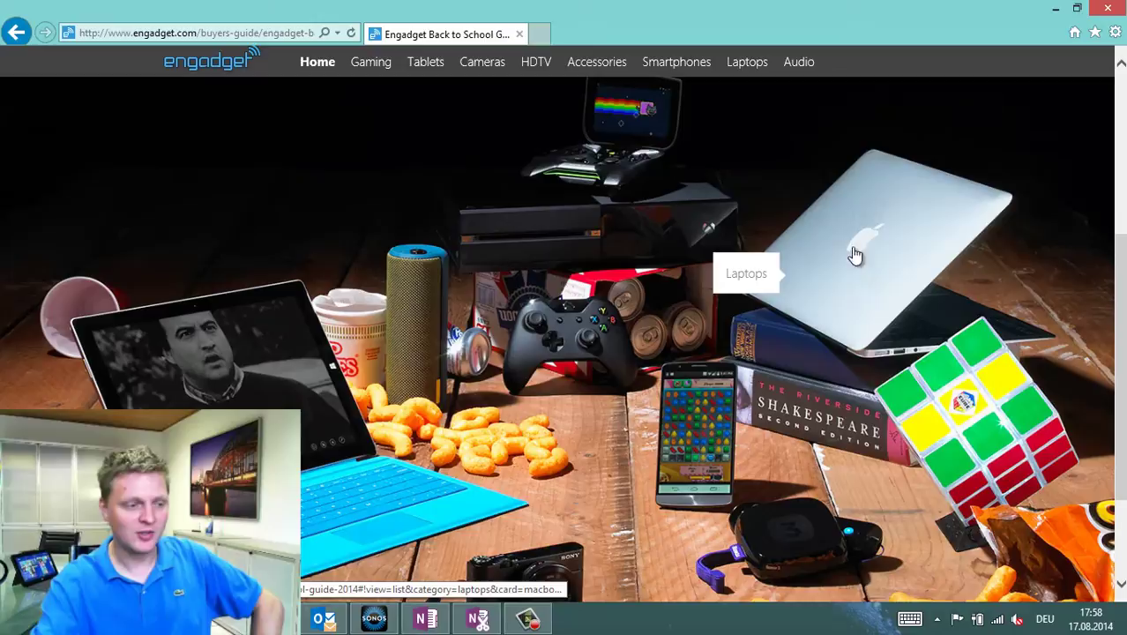
{"action": "left_click", "coordinate": [155, 372]}
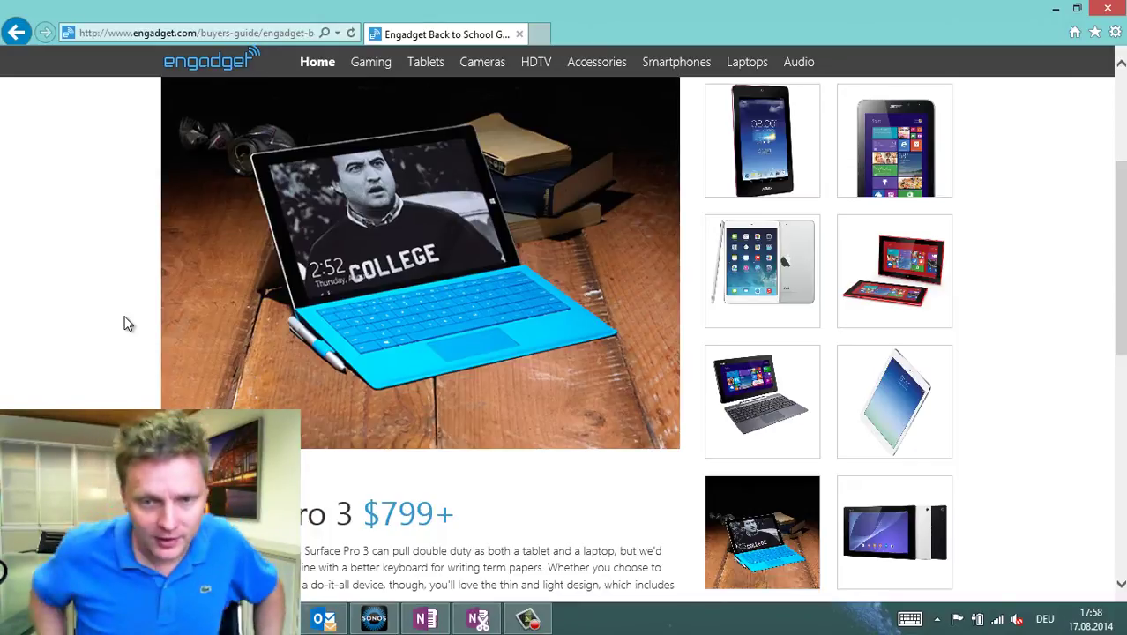
{"action": "left_click", "coordinate": [1055, 8]}
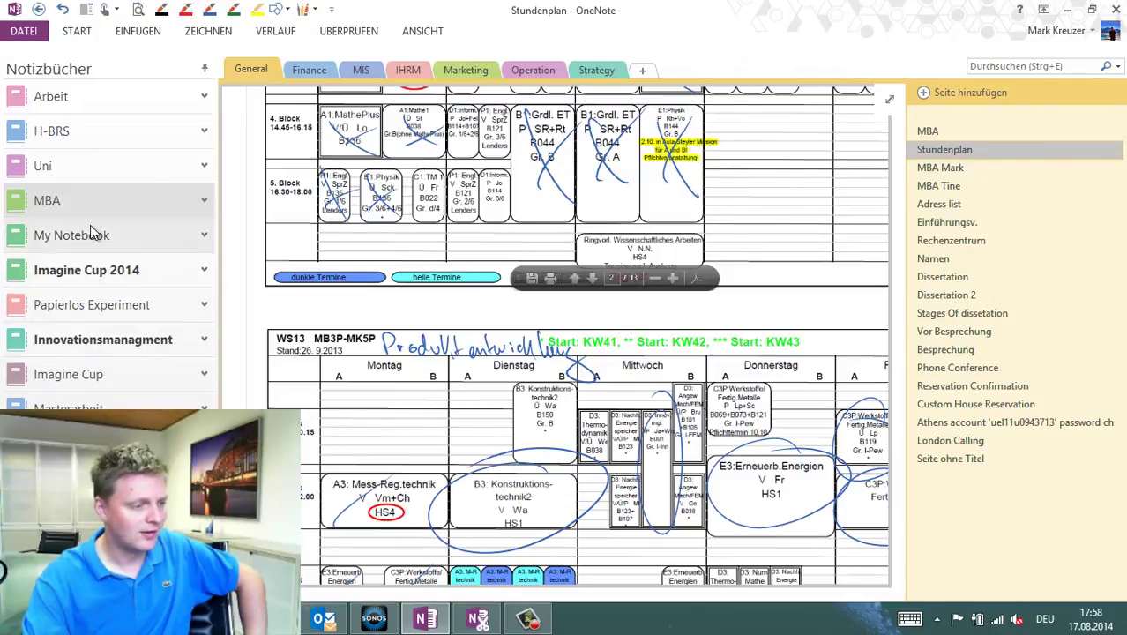
Open the MBA notebook, visit its Finance, MIS, Marketing and Strategy sections, then return to General's Stundenplan
{"action": "left_click", "coordinate": [55, 164]}
{"action": "left_click", "coordinate": [62, 201]}
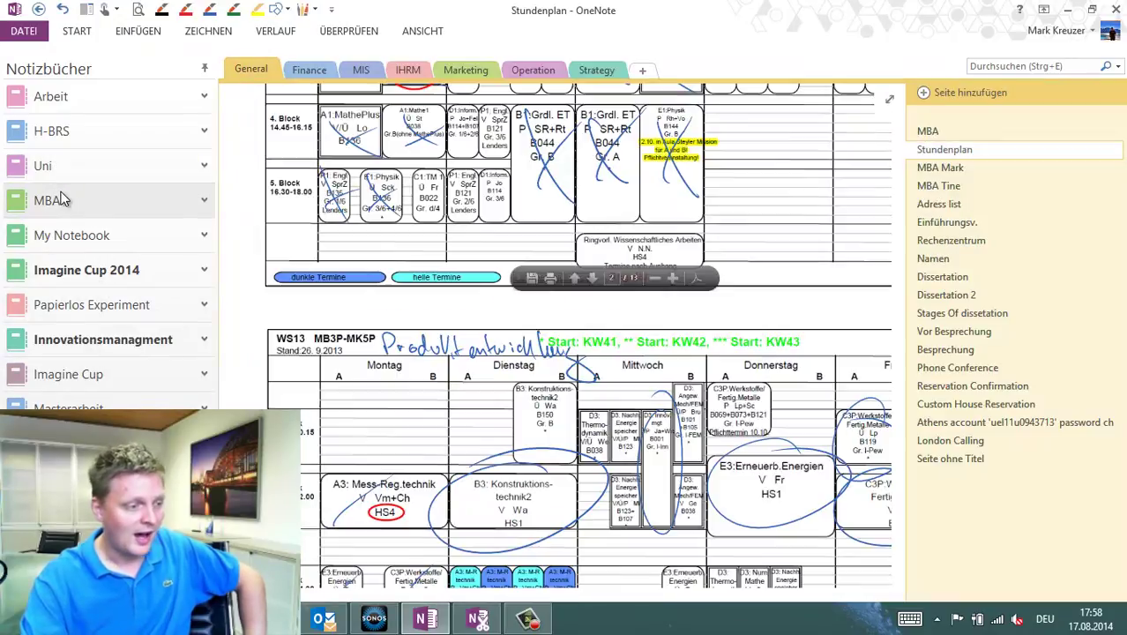
{"action": "left_click", "coordinate": [293, 70]}
{"action": "left_click", "coordinate": [363, 73]}
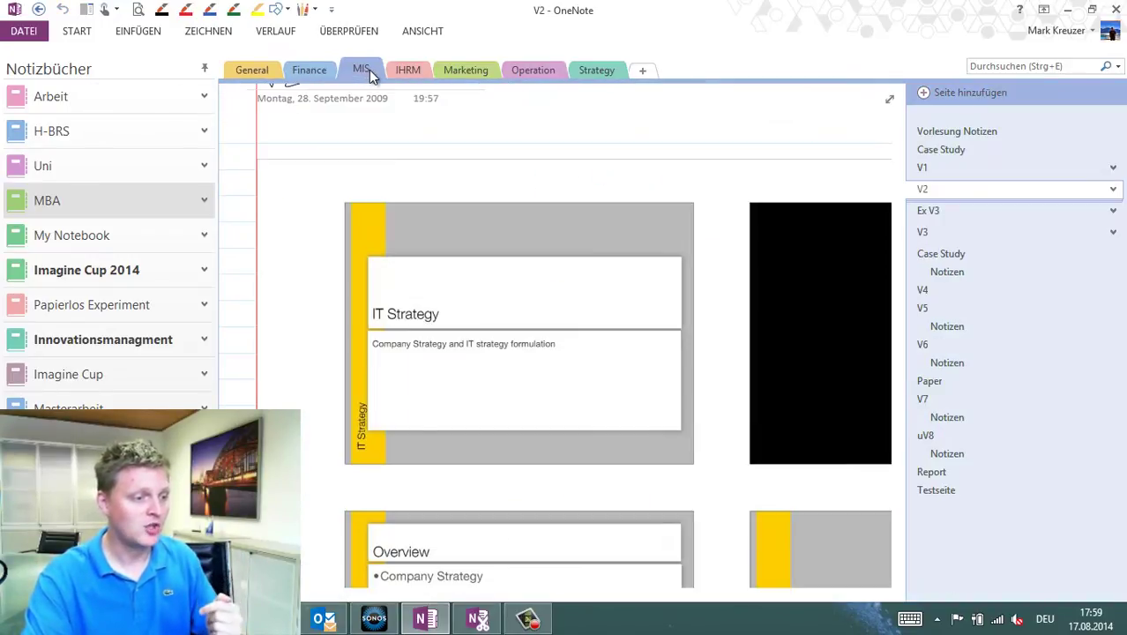
{"action": "left_click", "coordinate": [476, 70]}
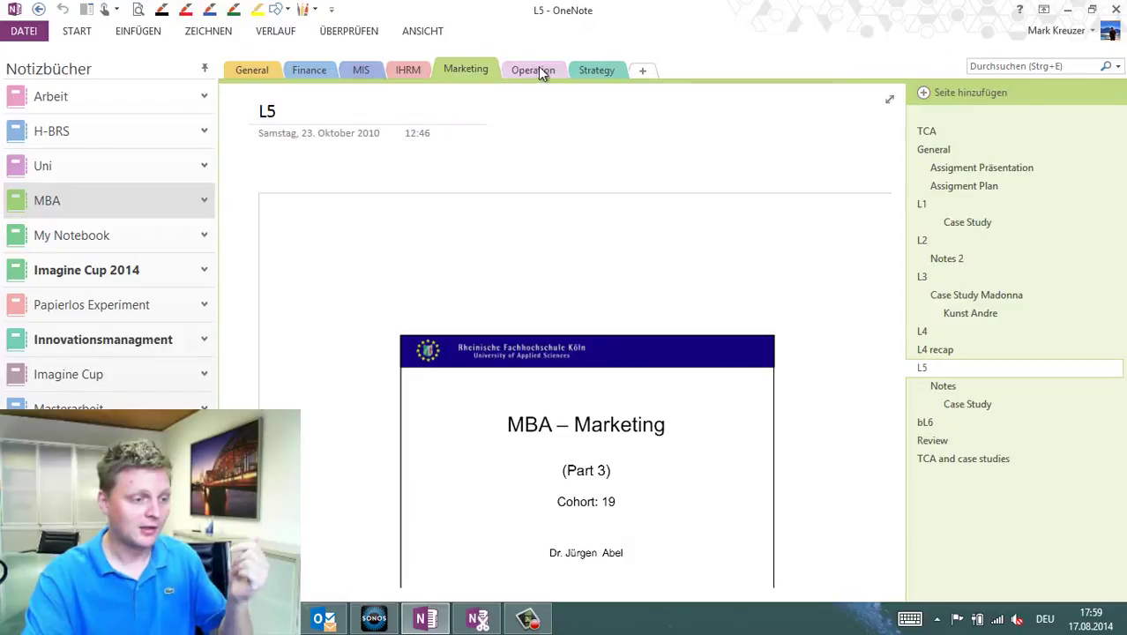
{"action": "left_click", "coordinate": [586, 69]}
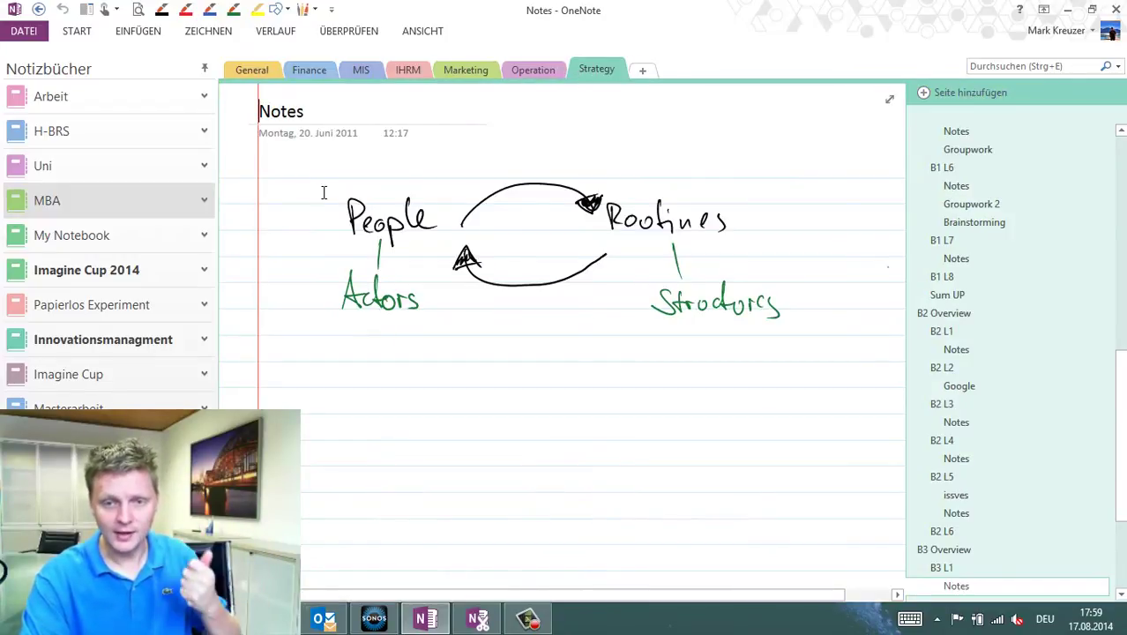
{"action": "left_click", "coordinate": [256, 74]}
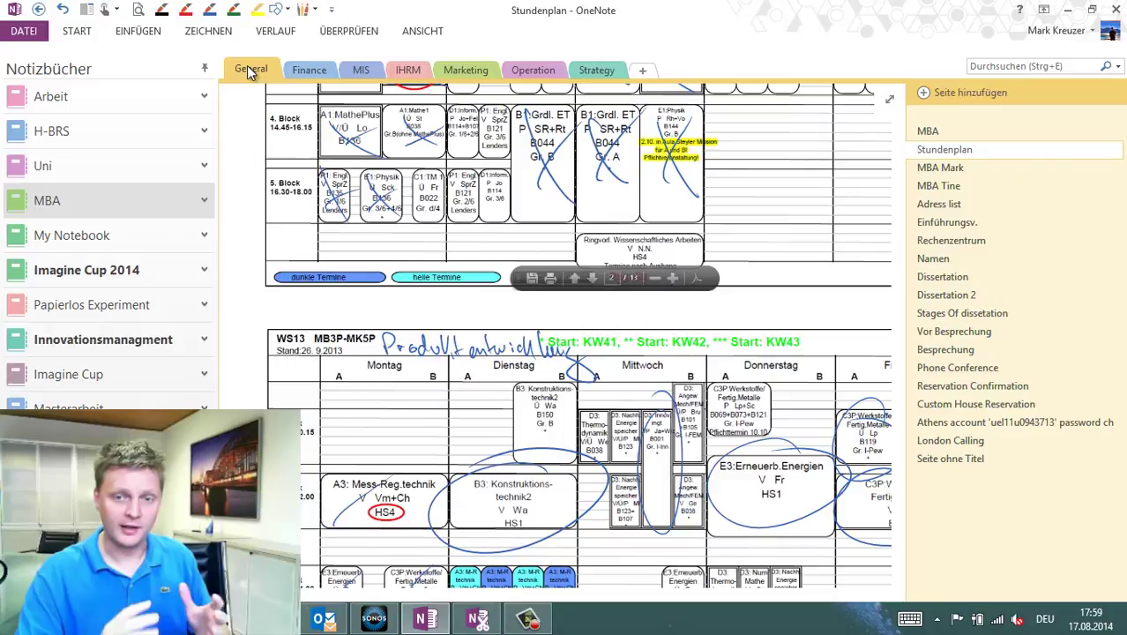
{"action": "scroll", "coordinate": [731, 179], "scroll_direction": "up", "scroll_amount": 4}
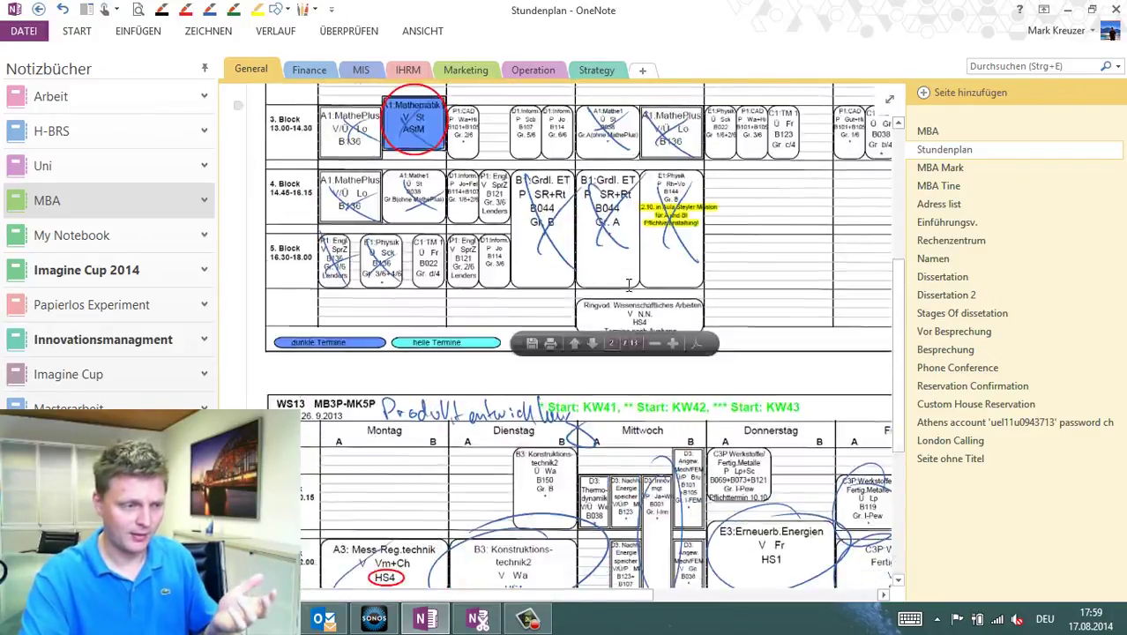
{"action": "scroll", "coordinate": [593, 256], "scroll_direction": "down", "scroll_amount": 2}
{"action": "scroll", "coordinate": [594, 256], "scroll_direction": "down", "scroll_amount": 3}
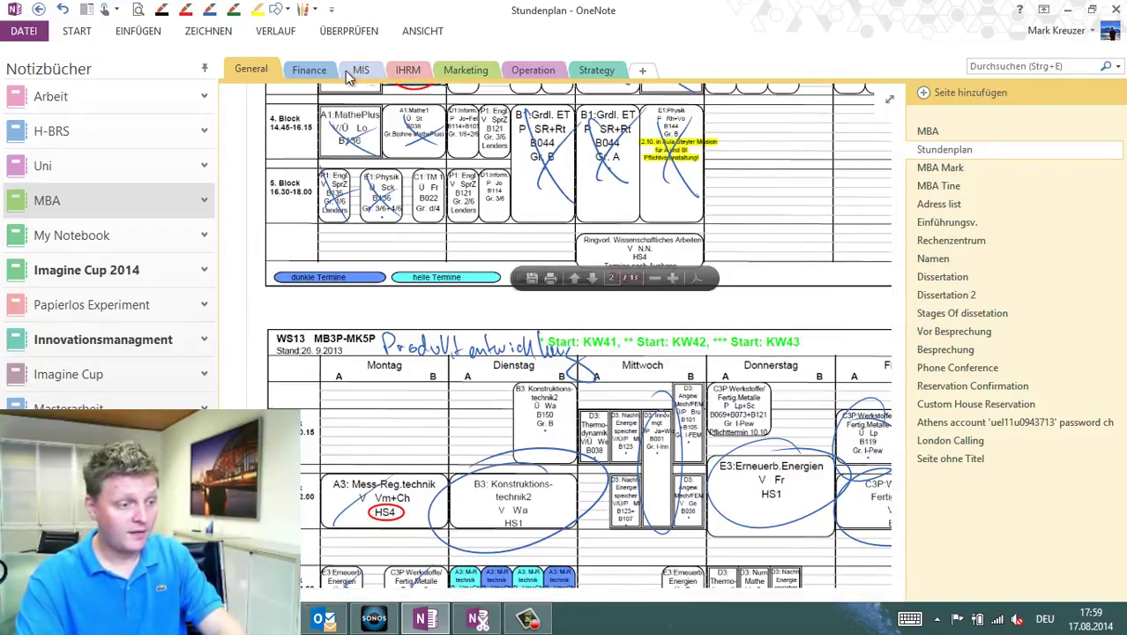
In the Strategy section, open the B1 L1 lecture page under B1 Overview
{"action": "left_click", "coordinate": [603, 72]}
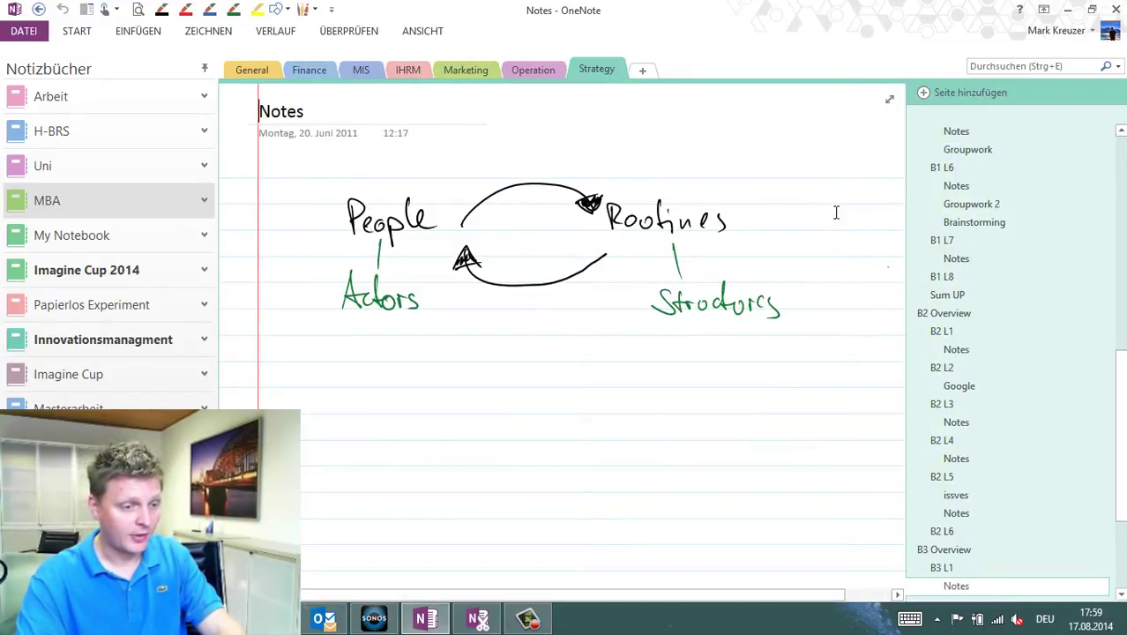
{"action": "scroll", "coordinate": [1023, 261], "scroll_direction": "up", "scroll_amount": 5}
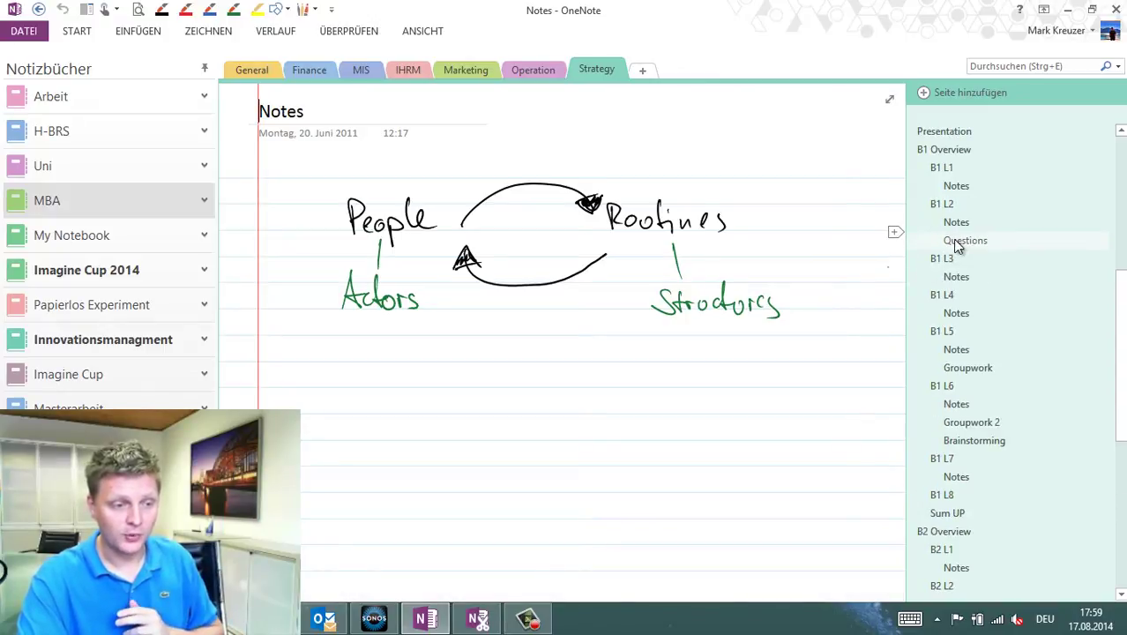
{"action": "scroll", "coordinate": [961, 250], "scroll_direction": "up", "scroll_amount": 2}
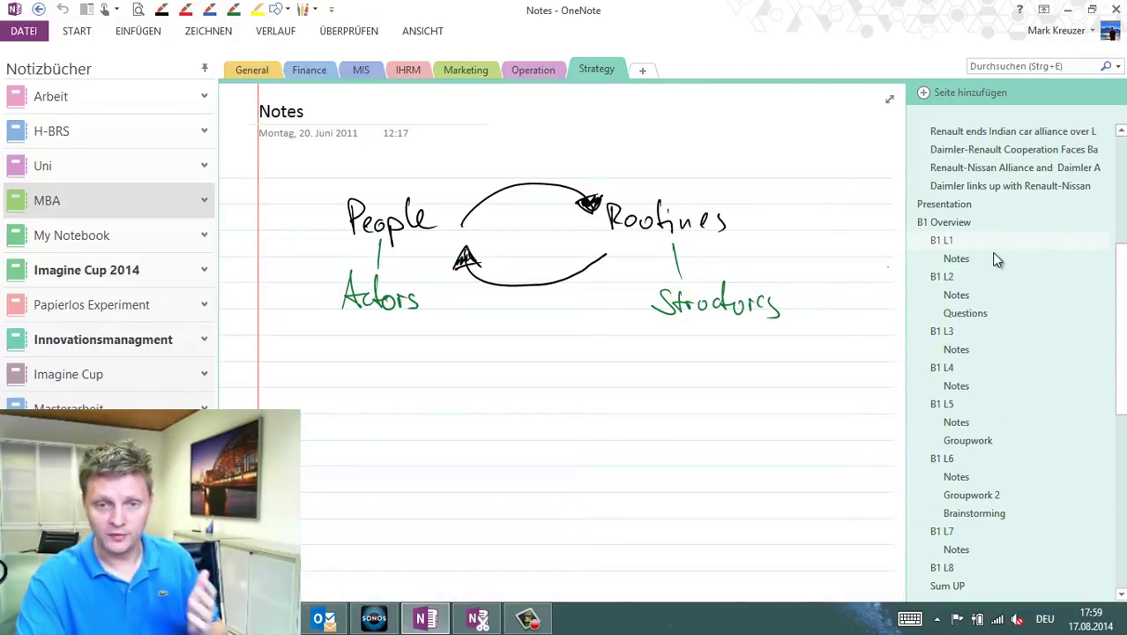
{"action": "left_click", "coordinate": [993, 243]}
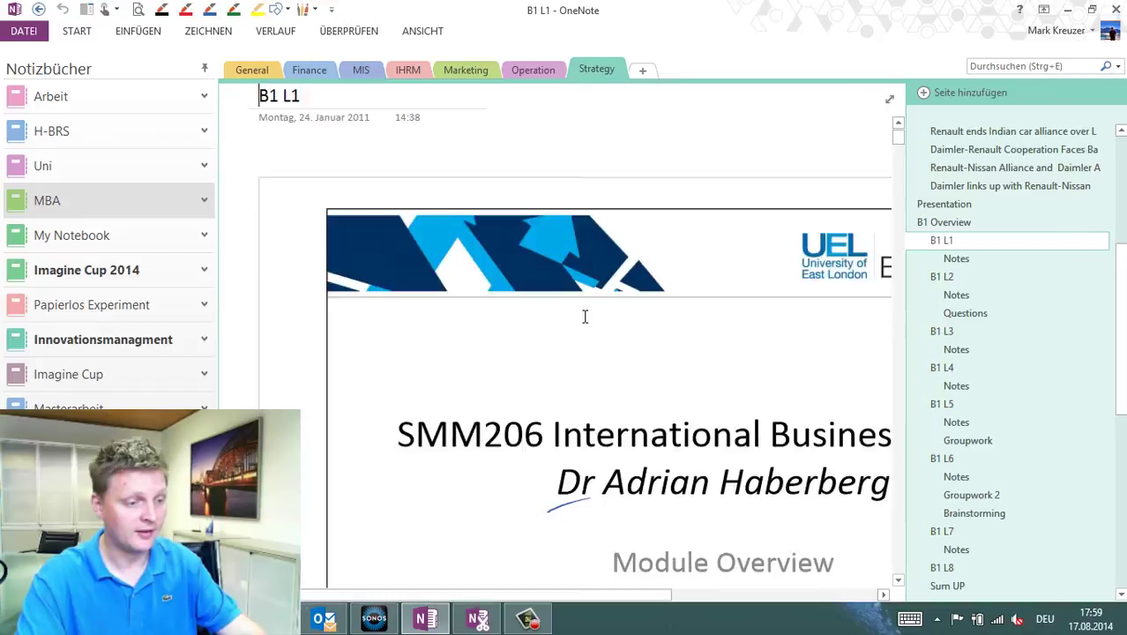
Scroll through the B1 L1 slides and their handwritten notes like 'Example Intel'
{"action": "scroll", "coordinate": [583, 316], "scroll_direction": "down", "scroll_amount": 2}
{"action": "scroll", "coordinate": [583, 315], "scroll_direction": "down", "scroll_amount": 3}
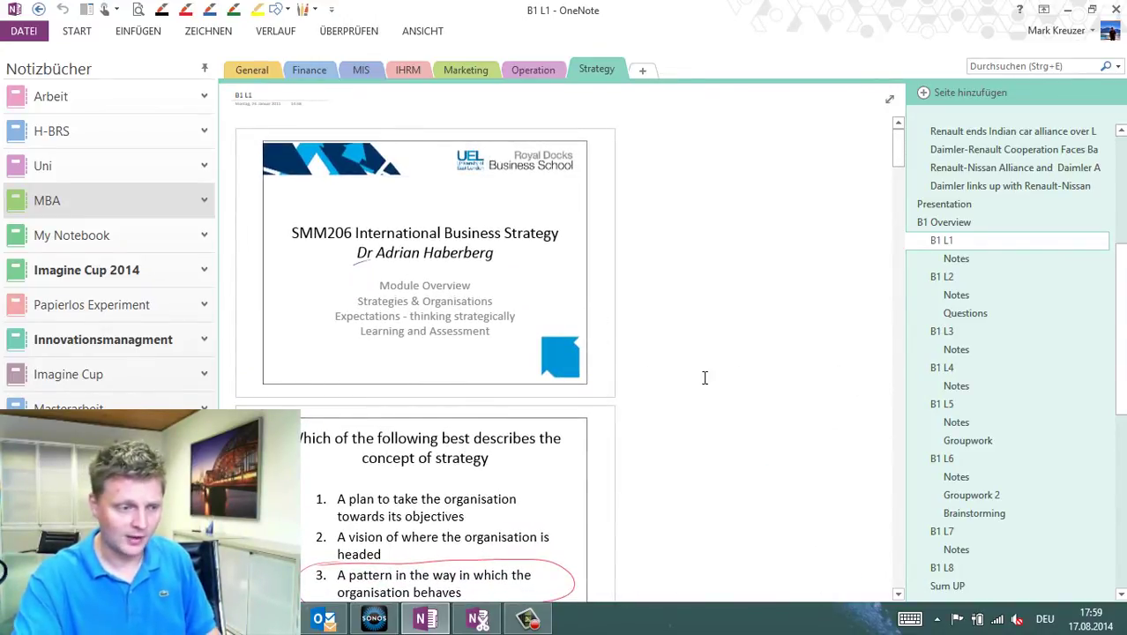
{"action": "scroll", "coordinate": [670, 417], "scroll_direction": "down", "scroll_amount": 3}
{"action": "scroll", "coordinate": [671, 416], "scroll_direction": "down", "scroll_amount": 2}
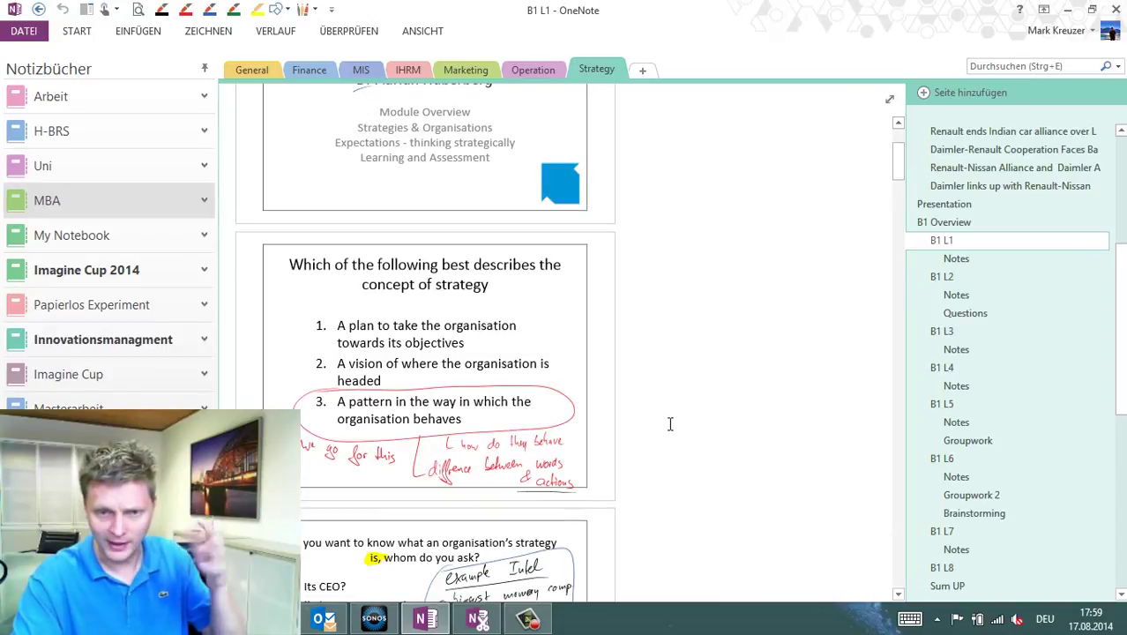
{"action": "scroll", "coordinate": [670, 423], "scroll_direction": "down", "scroll_amount": 2}
{"action": "scroll", "coordinate": [670, 425], "scroll_direction": "down", "scroll_amount": 15}
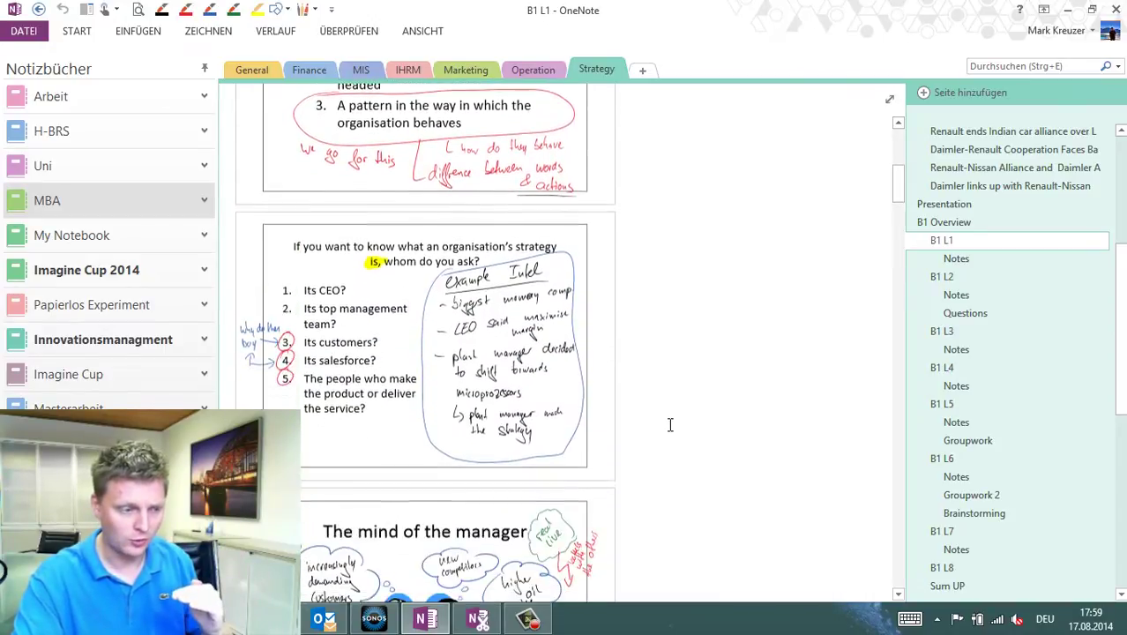
{"action": "scroll", "coordinate": [670, 427], "scroll_direction": "up", "scroll_amount": 12}
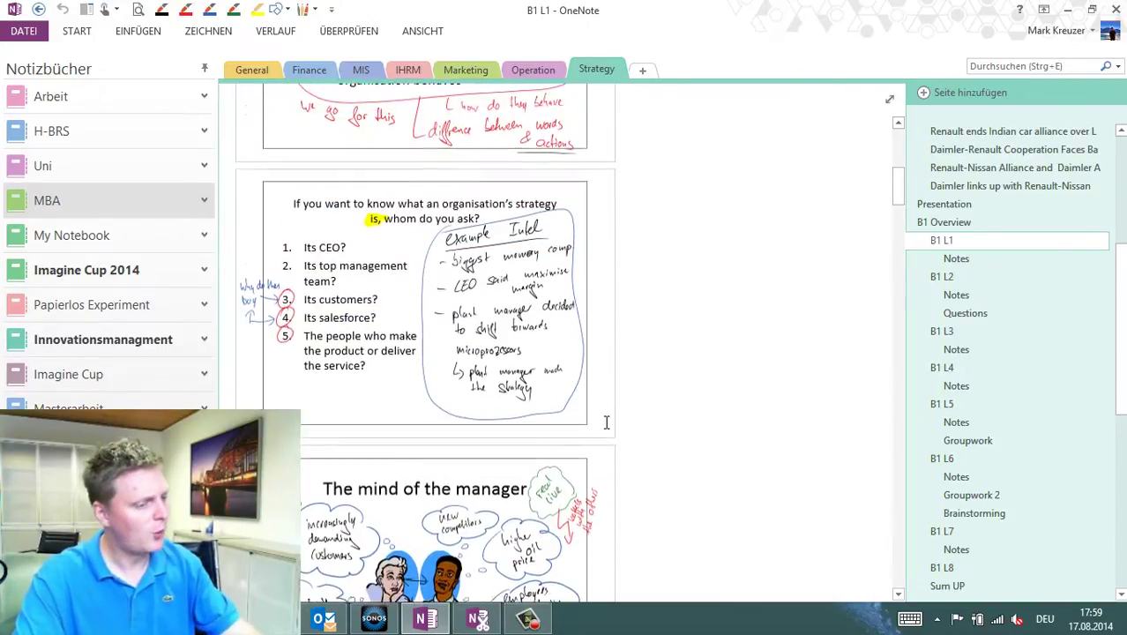
{"action": "scroll", "coordinate": [462, 388], "scroll_direction": "up", "scroll_amount": 2}
{"action": "scroll", "coordinate": [461, 388], "scroll_direction": "up", "scroll_amount": 2}
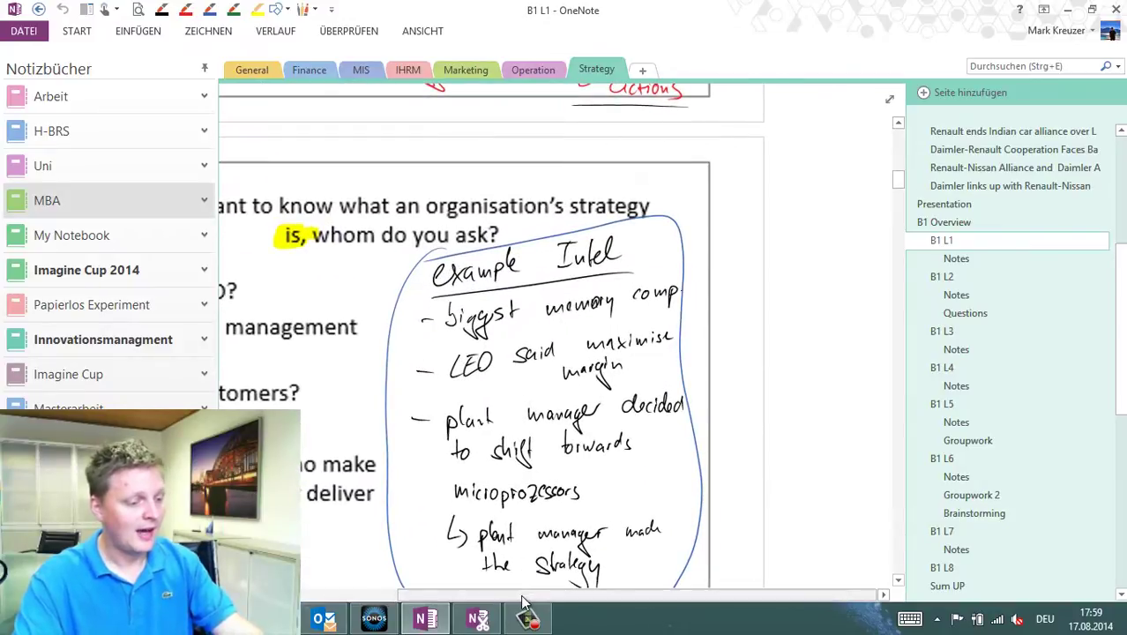
{"action": "scroll", "coordinate": [476, 366], "scroll_direction": "down", "scroll_amount": 1}
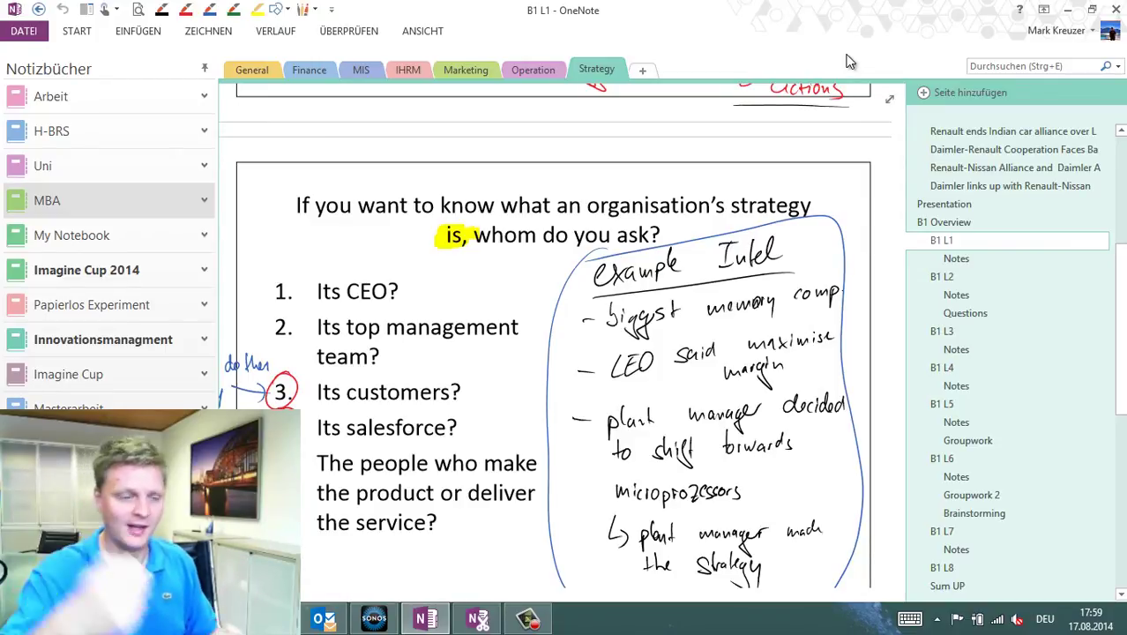
{"action": "left_click", "coordinate": [185, 9]}
{"action": "left_click_drag", "start_coordinate": [498, 267], "coordinate": [422, 456]}
{"action": "left_click_drag", "start_coordinate": [459, 289], "coordinate": [425, 344]}
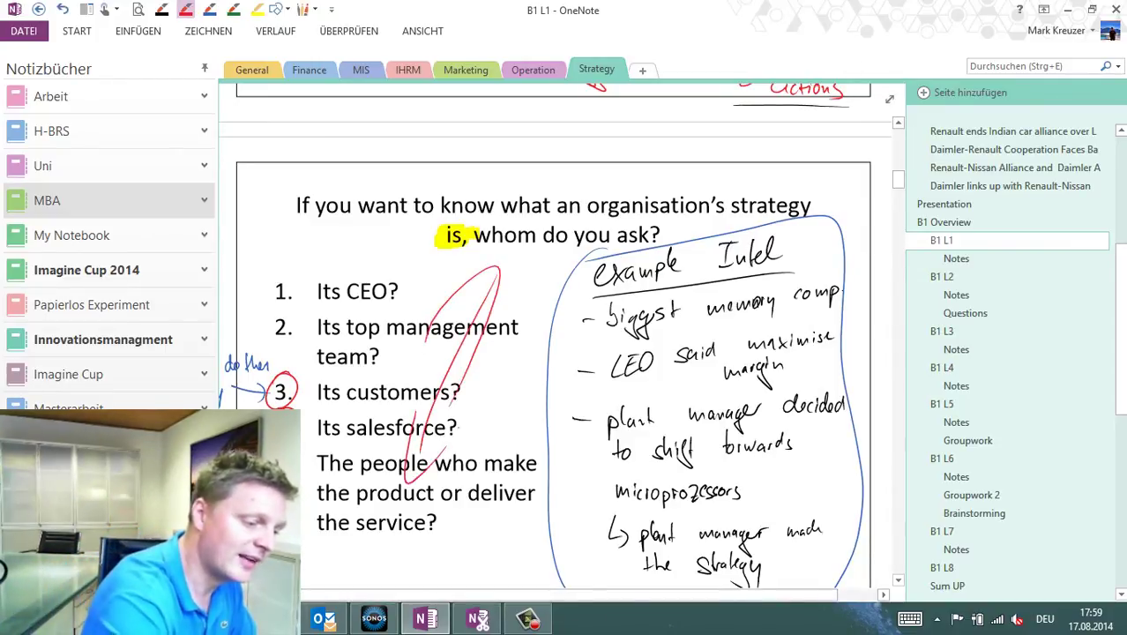
{"action": "key", "text": "ctrl+z"}
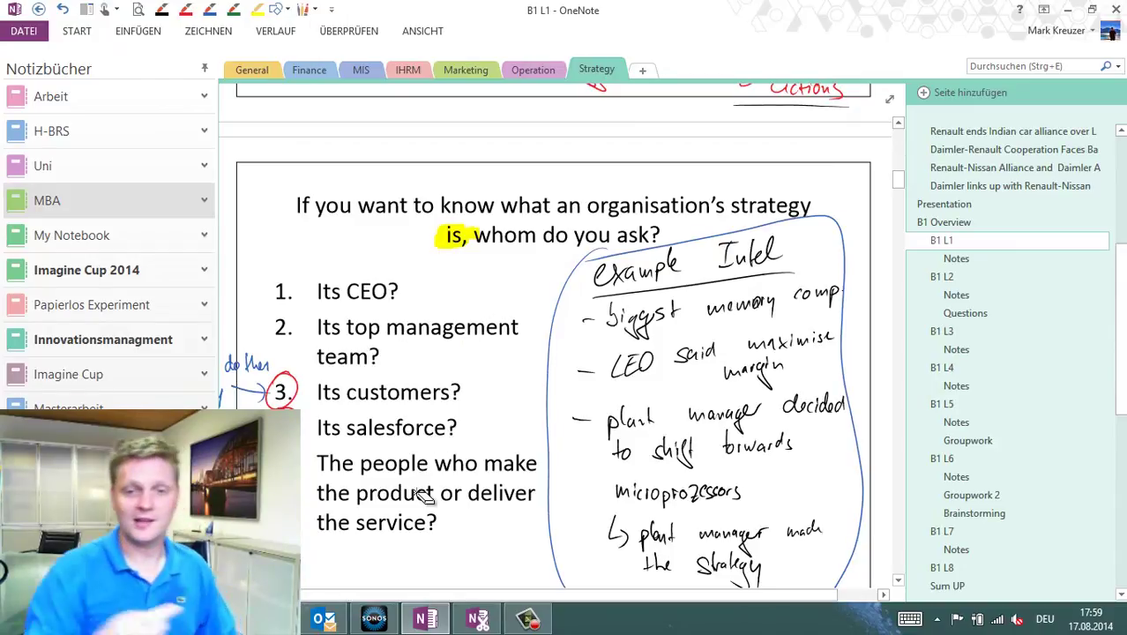
{"action": "scroll", "coordinate": [423, 494], "scroll_direction": "down", "scroll_amount": 2}
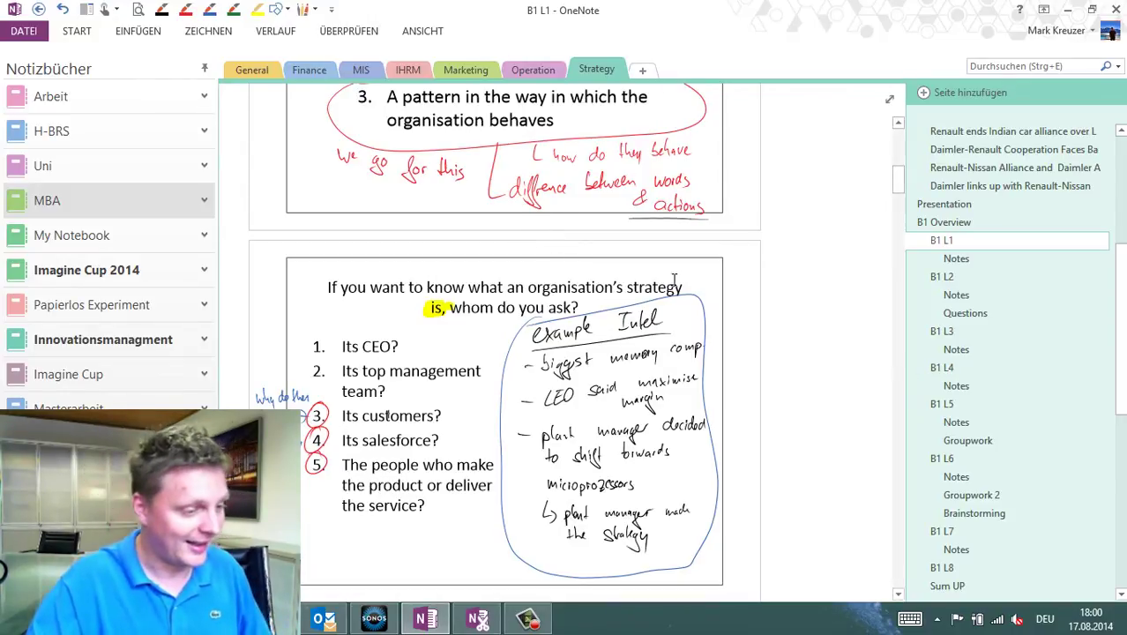
{"action": "scroll", "coordinate": [864, 284], "scroll_direction": "down", "scroll_amount": 3}
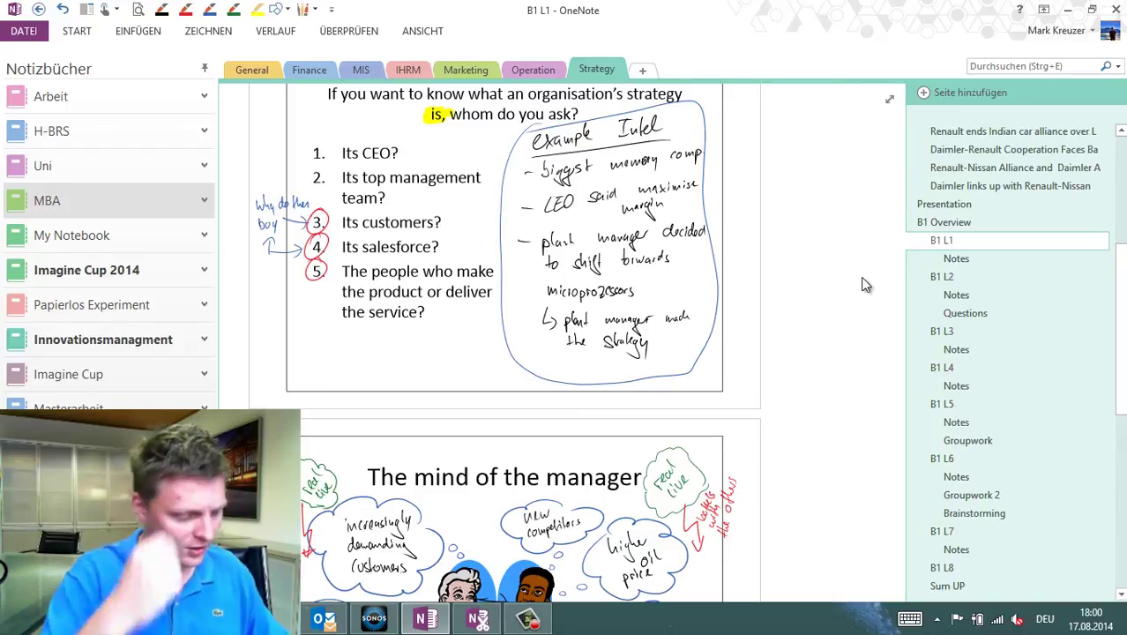
Search the page for 'strategy' and step forward through five of its 16 matches
{"action": "key", "text": "ctrl+f"}
{"action": "type", "text": "strategy"}
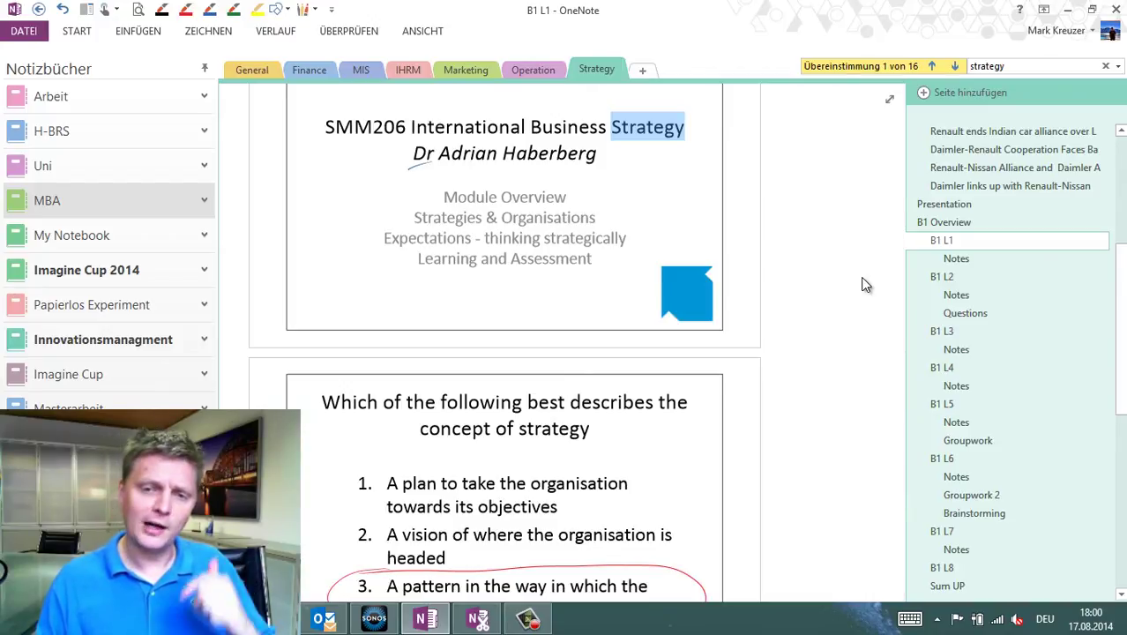
{"action": "left_click", "coordinate": [956, 66]}
{"action": "left_click", "coordinate": [956, 66]}
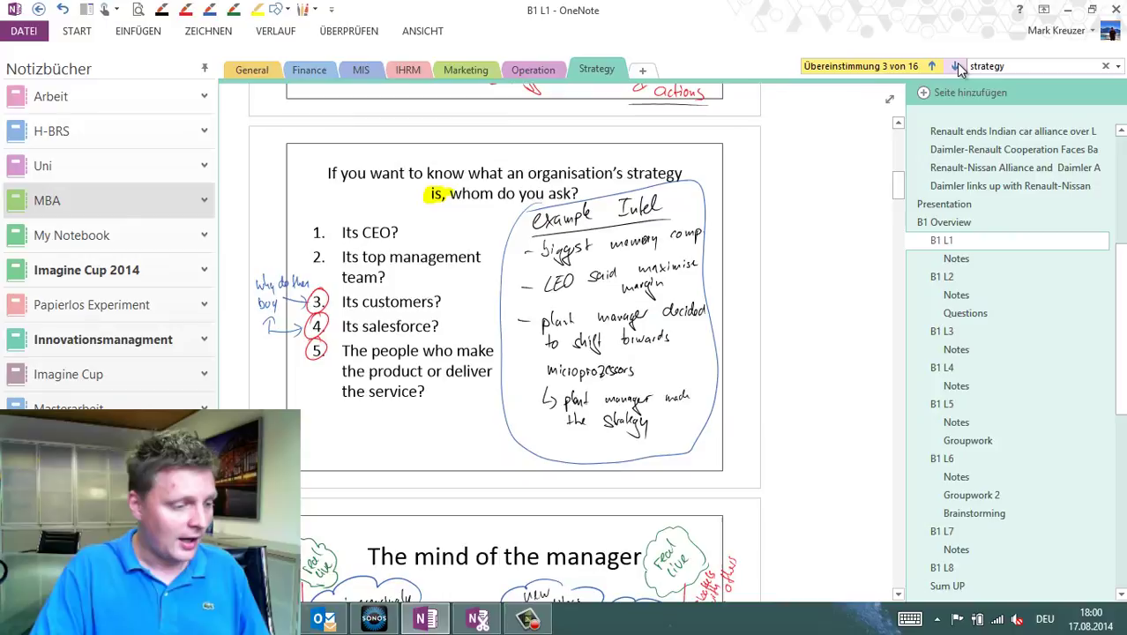
{"action": "left_click", "coordinate": [956, 66]}
{"action": "left_click", "coordinate": [956, 66]}
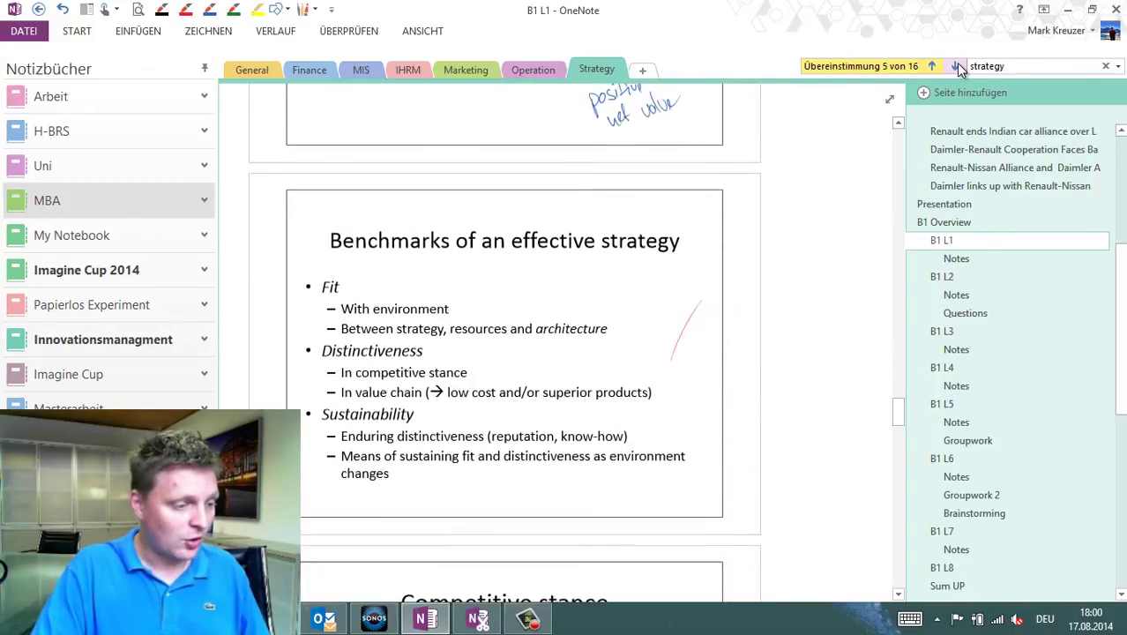
{"action": "left_click", "coordinate": [956, 66]}
Advance one more 'strategy' match, then clear the search and return to the page top
{"action": "left_click", "coordinate": [956, 67]}
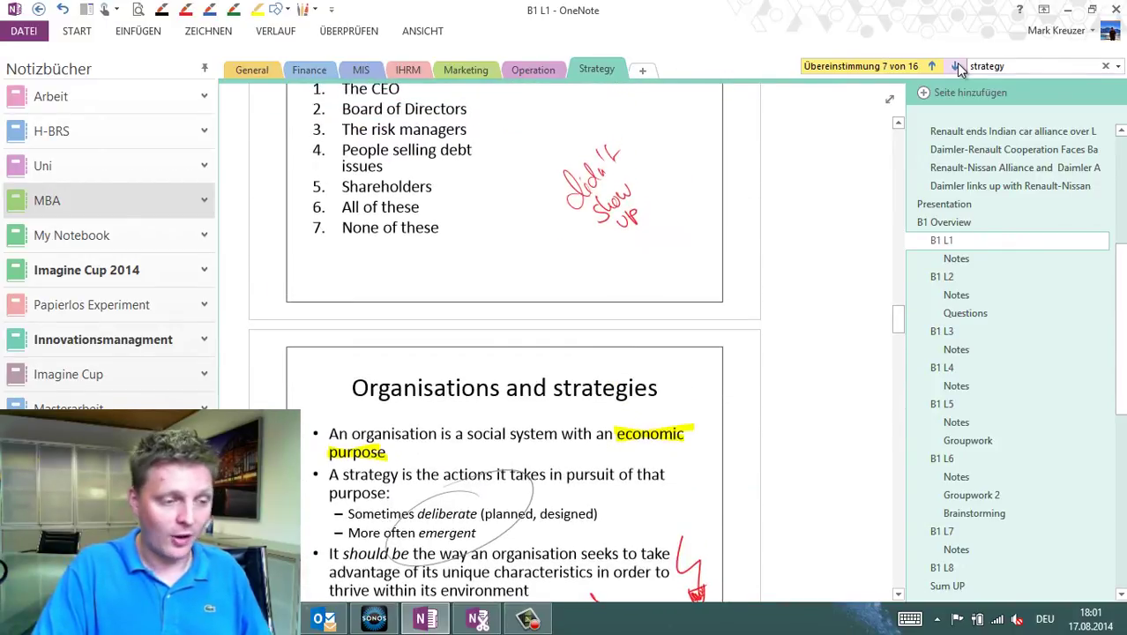
{"action": "left_click", "coordinate": [1106, 66]}
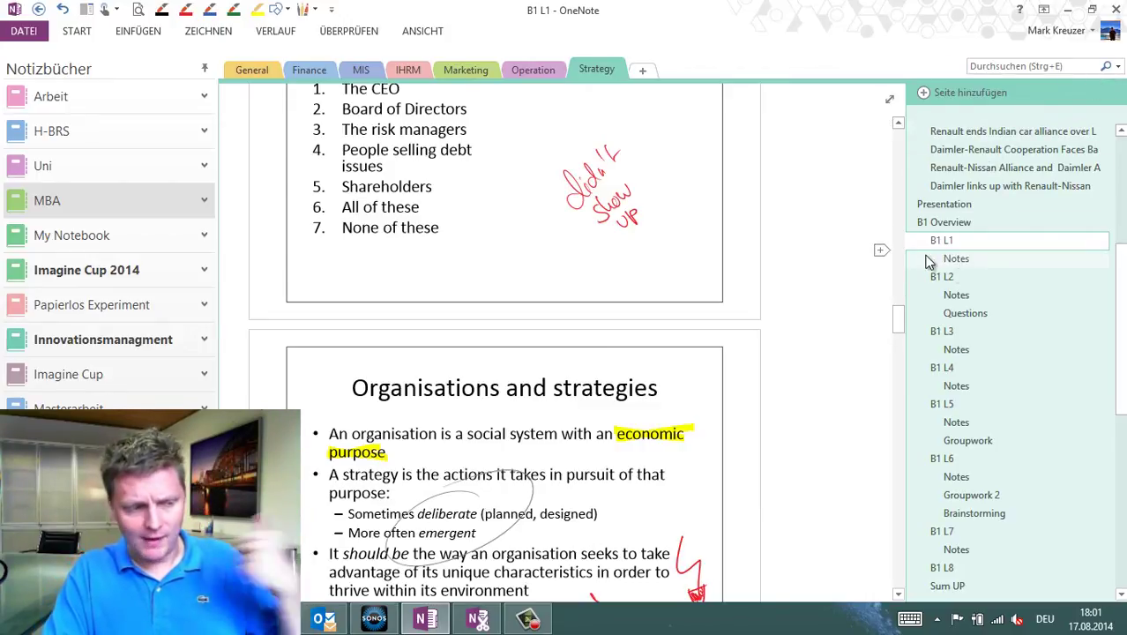
{"action": "scroll", "coordinate": [778, 201], "scroll_direction": "up", "scroll_amount": 15}
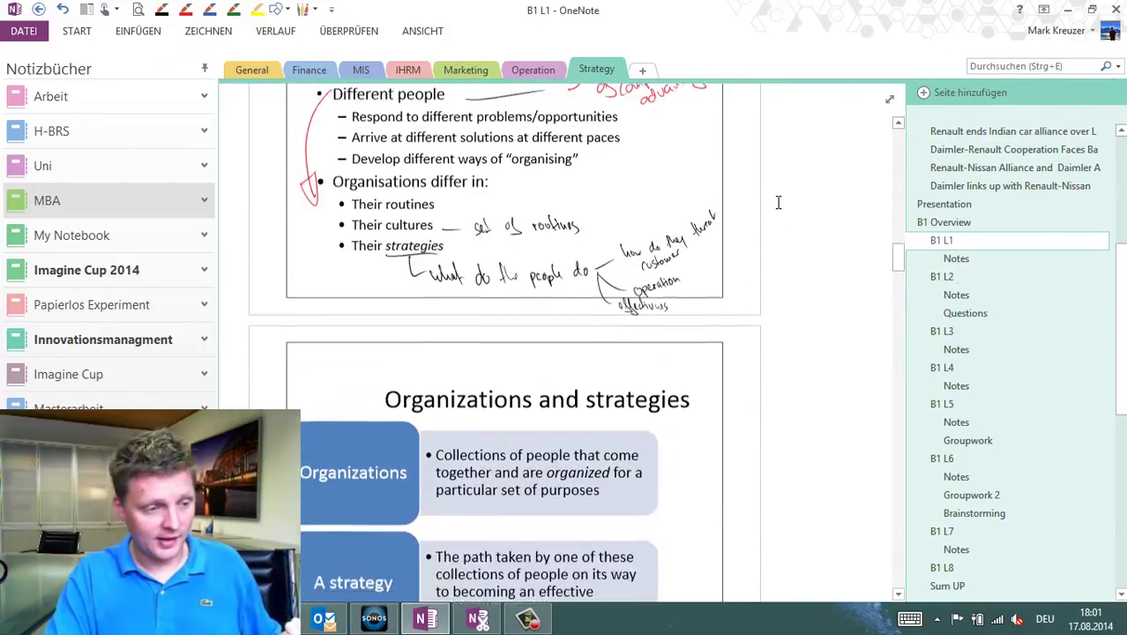
{"action": "scroll", "coordinate": [778, 202], "scroll_direction": "up", "scroll_amount": 15}
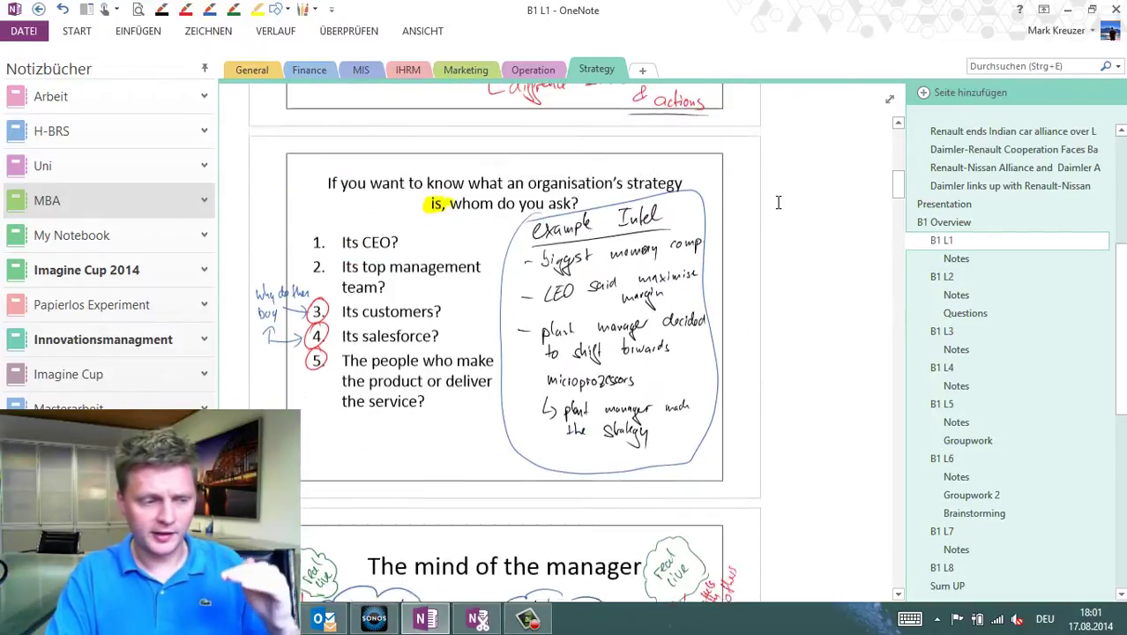
{"action": "scroll", "coordinate": [778, 202], "scroll_direction": "up", "scroll_amount": 10}
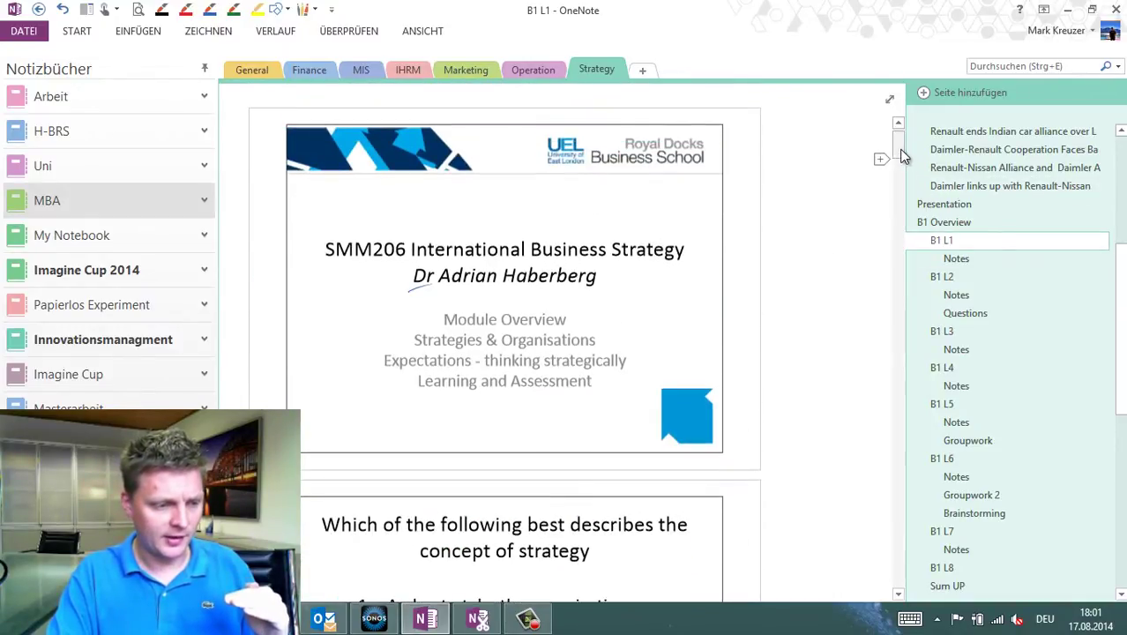
{"action": "scroll", "coordinate": [901, 156], "scroll_direction": "up", "scroll_amount": 1}
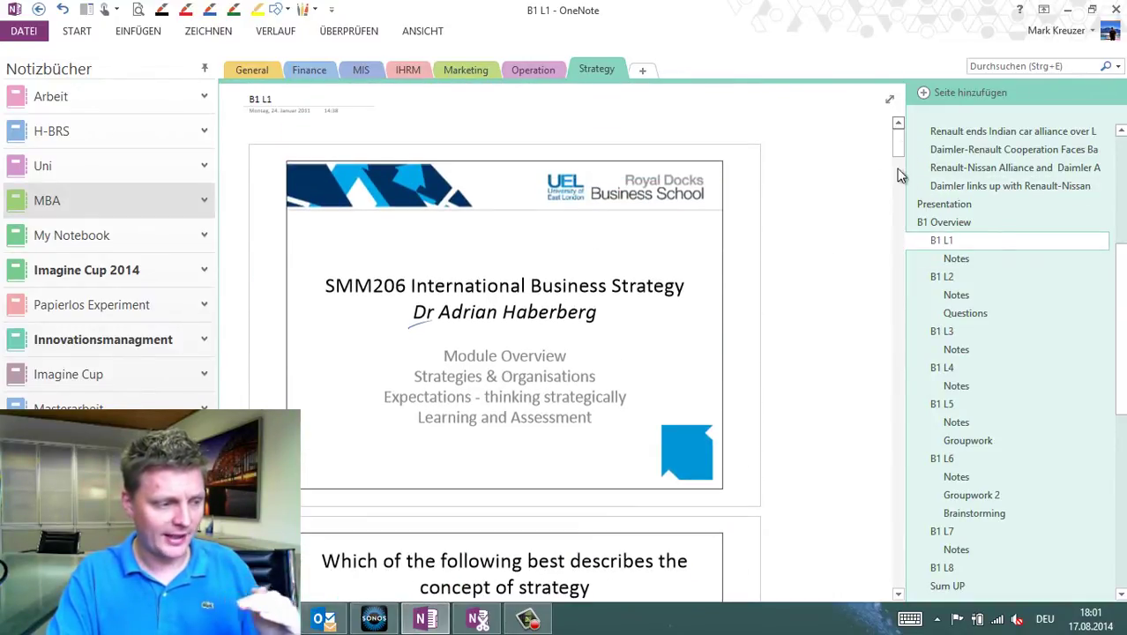
Open B1 L2, then the B1 L3 lecture page on markets, industries and competitive advantage
{"action": "left_click", "coordinate": [970, 281]}
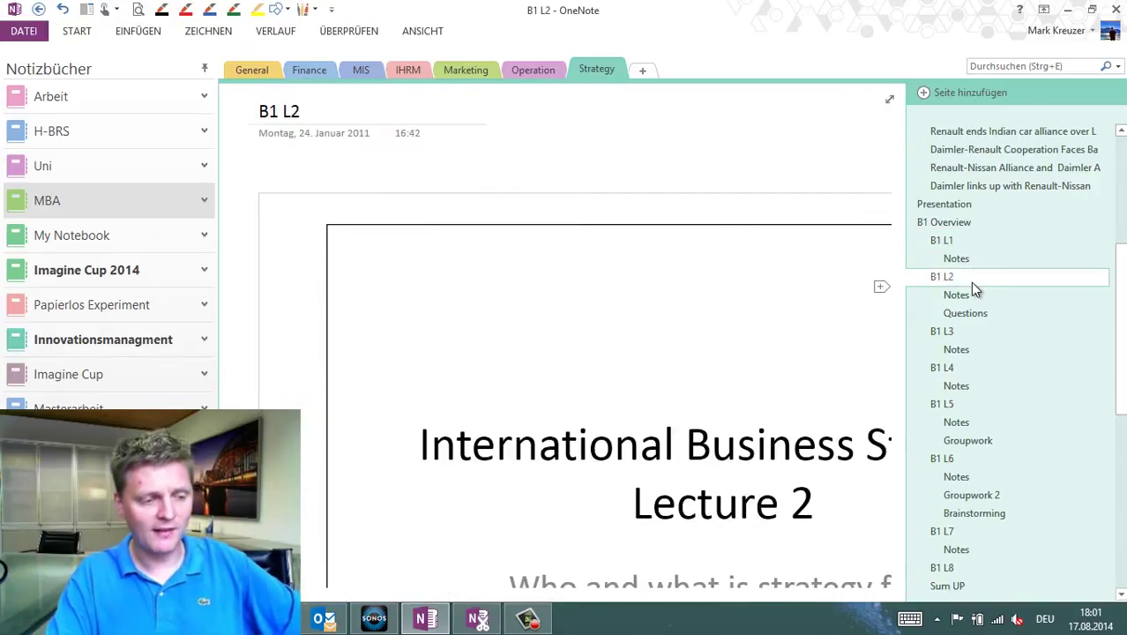
{"action": "left_click", "coordinate": [956, 331]}
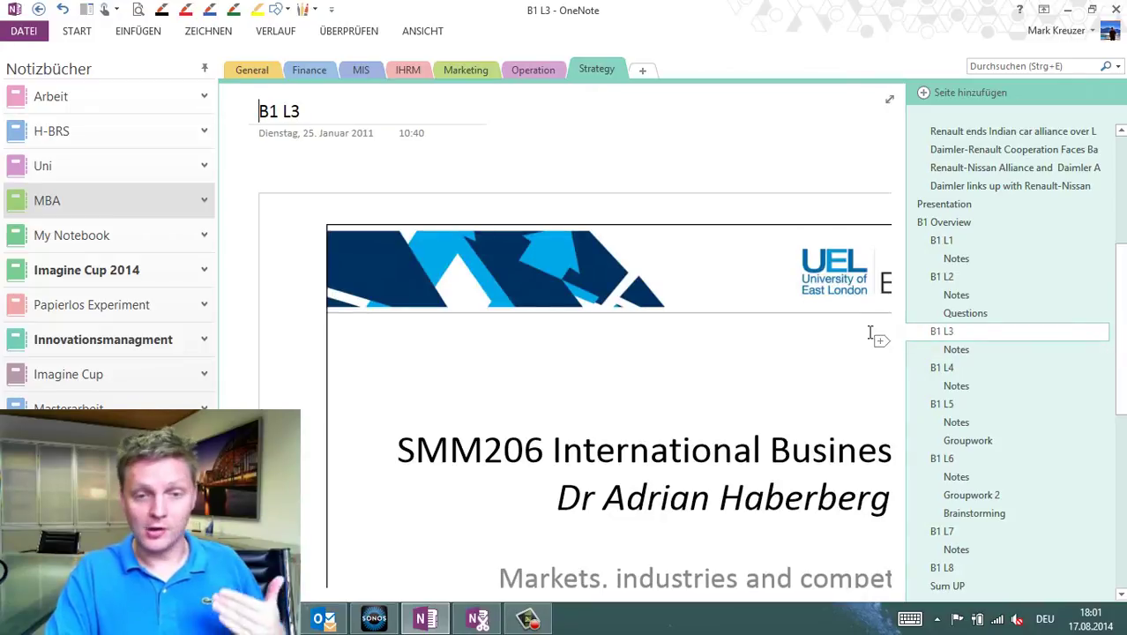
{"action": "scroll", "coordinate": [807, 300], "scroll_direction": "down", "scroll_amount": 1}
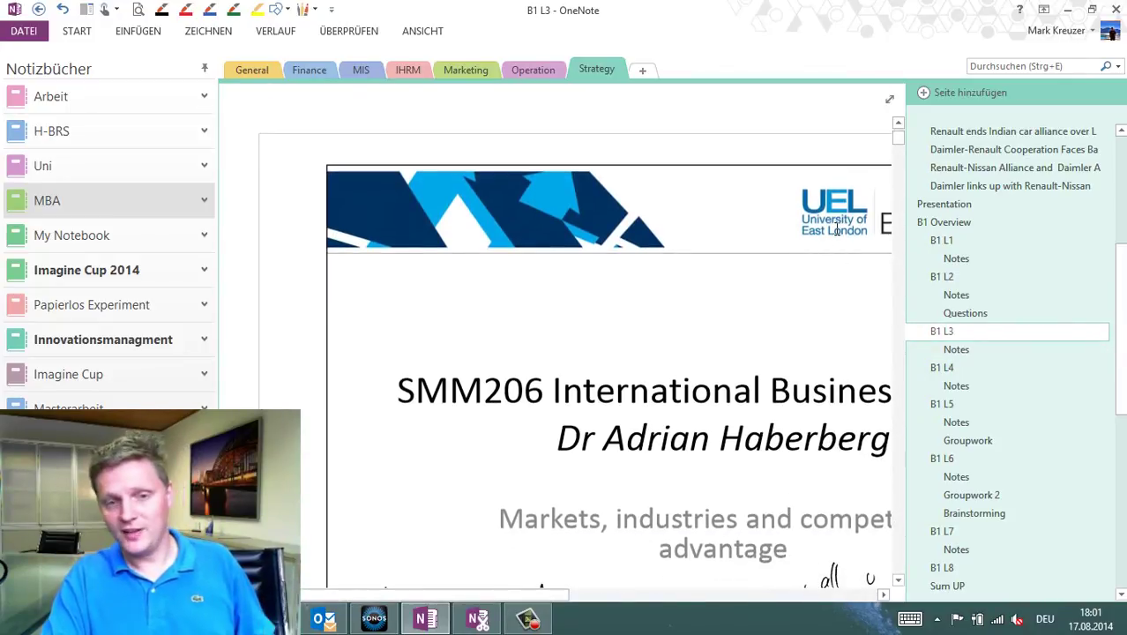
{"action": "mouse_move", "coordinate": [1098, 231]}
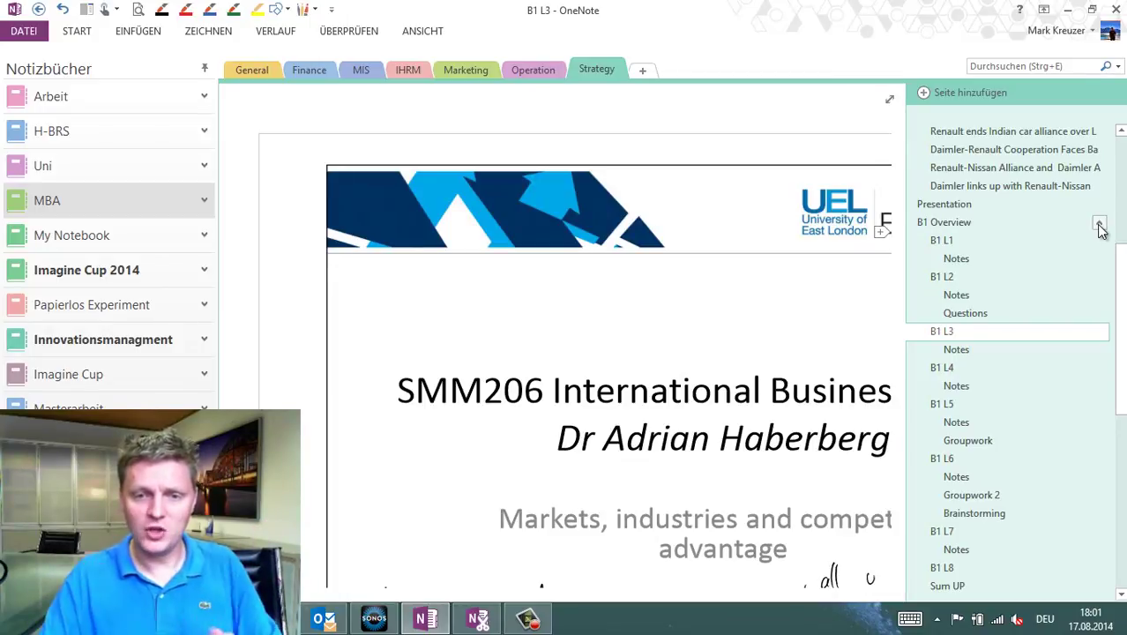
Collapse the B1, B2 and B3 Overview page groups
{"action": "left_click", "coordinate": [1100, 228]}
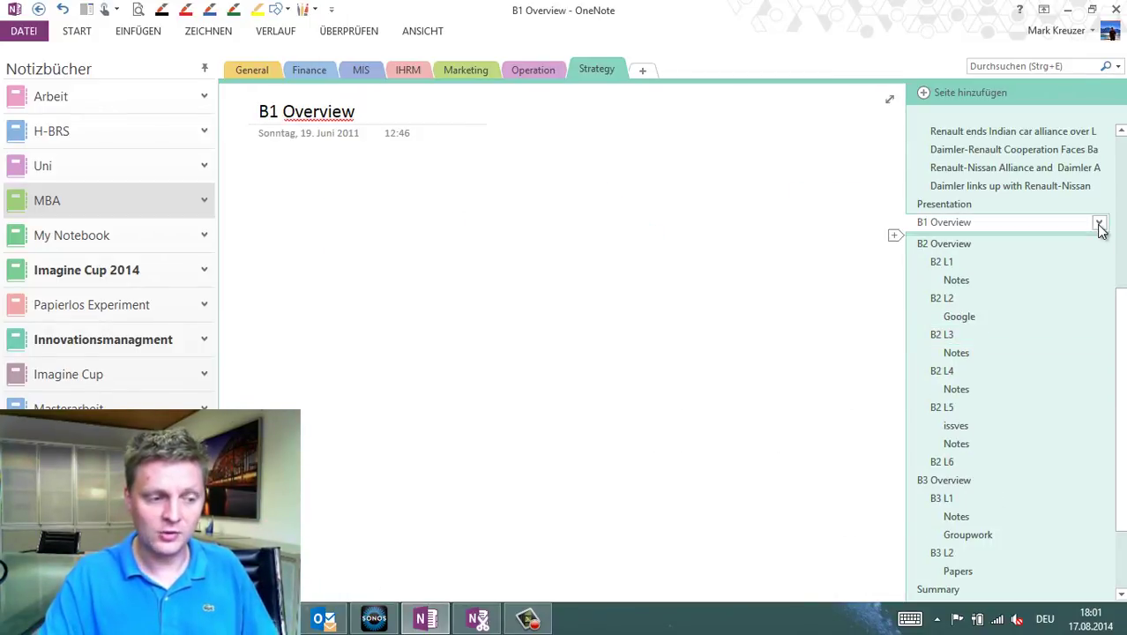
{"action": "left_click", "coordinate": [1099, 244]}
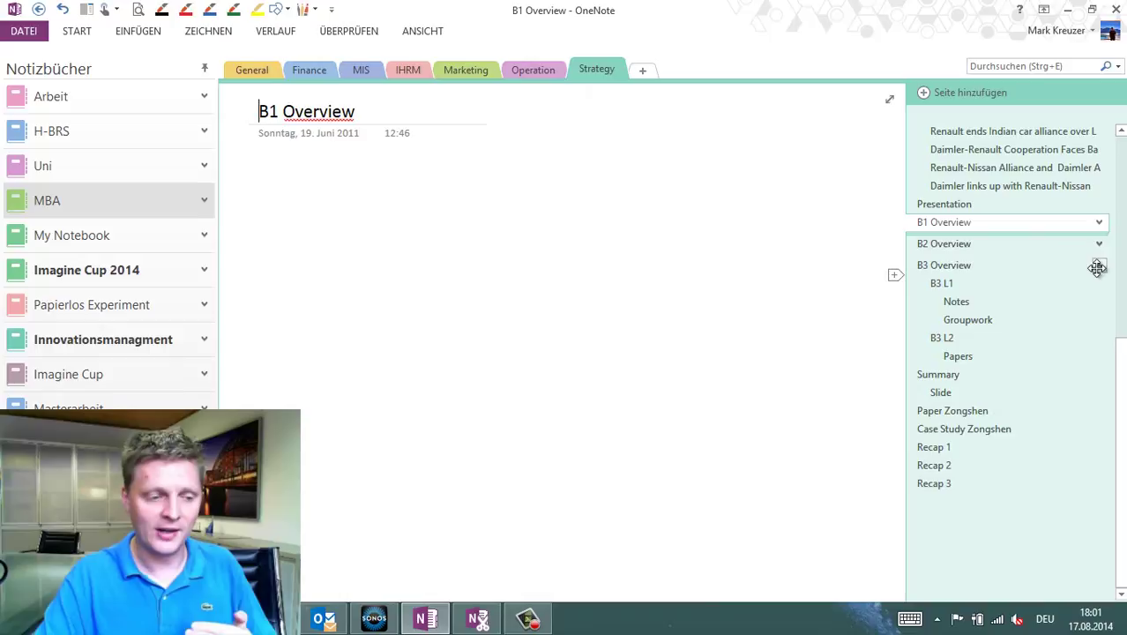
{"action": "left_click", "coordinate": [1099, 266]}
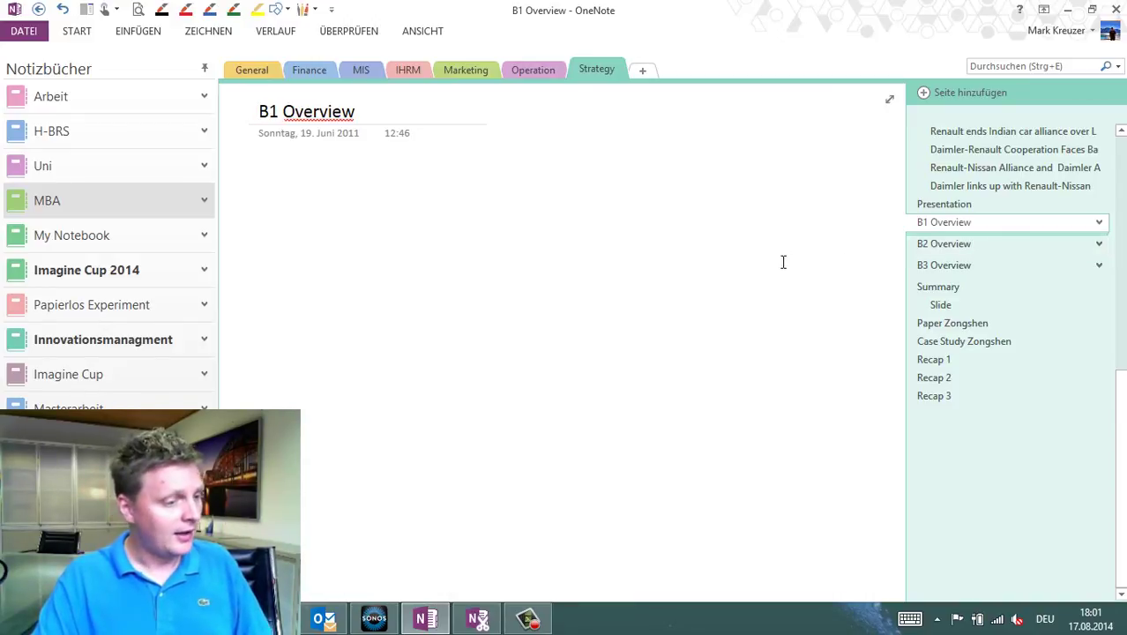
Toggle the Overview groups, leaving only B1 Overview expanded, and open the B1 L1 page
{"action": "left_click", "coordinate": [1099, 224]}
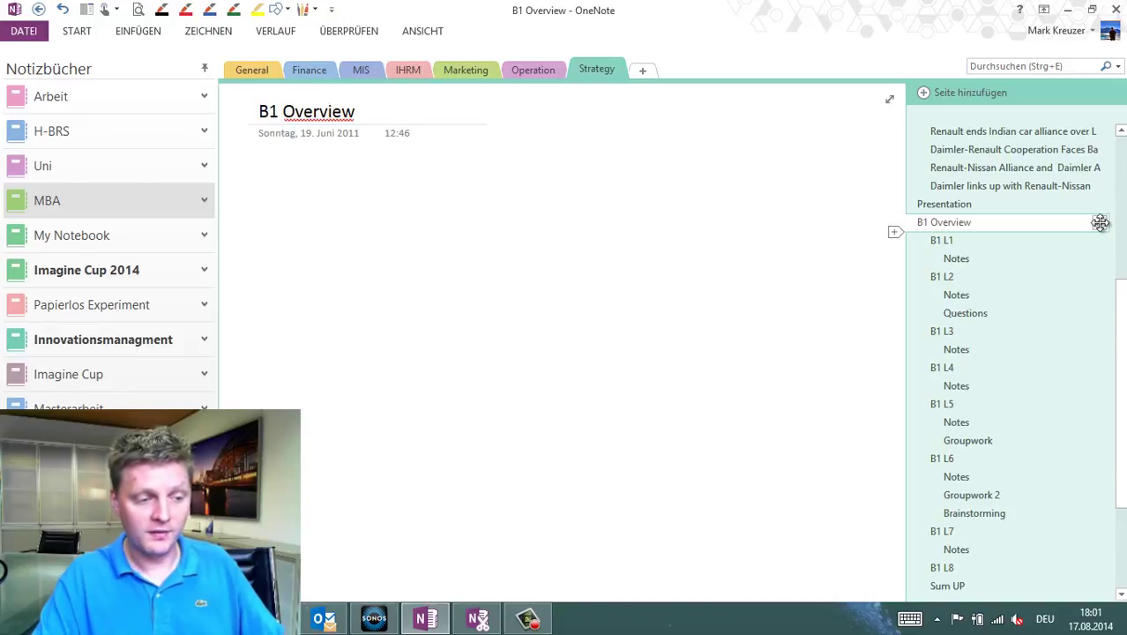
{"action": "left_click", "coordinate": [1099, 224]}
{"action": "left_click", "coordinate": [1102, 245]}
{"action": "left_click", "coordinate": [1102, 244]}
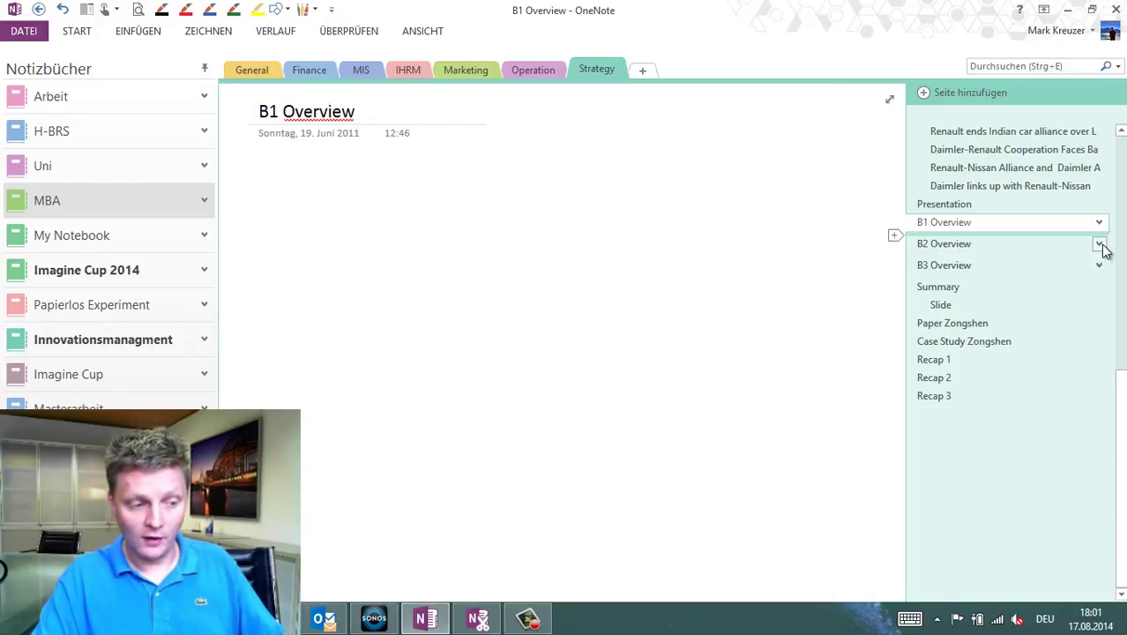
{"action": "left_click", "coordinate": [1098, 266]}
{"action": "left_click", "coordinate": [1098, 266]}
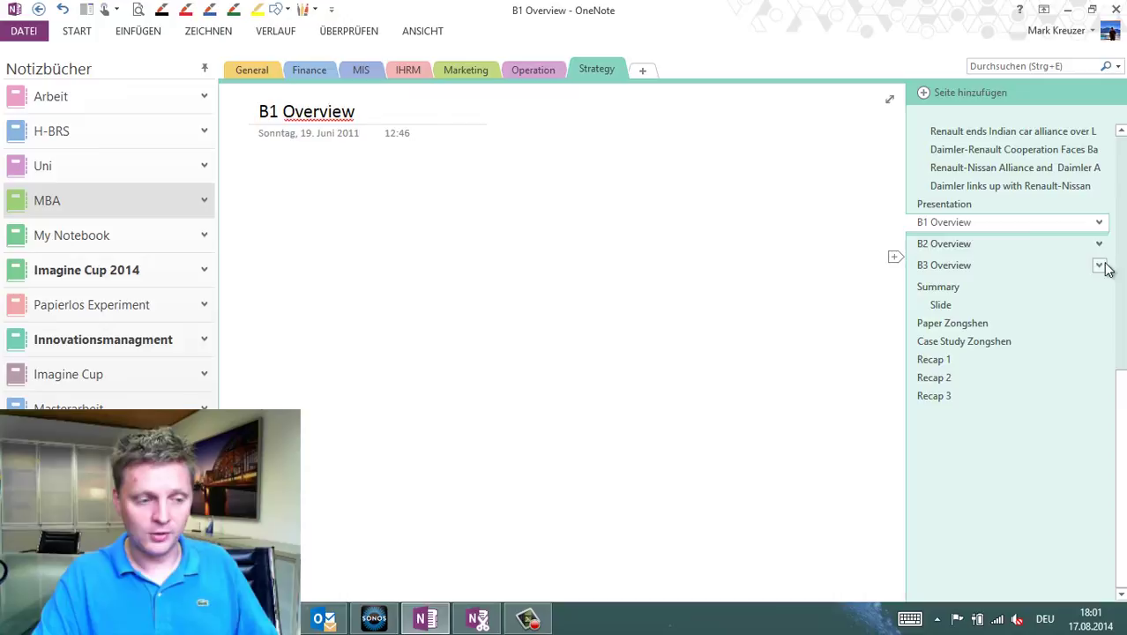
{"action": "left_click", "coordinate": [1098, 224]}
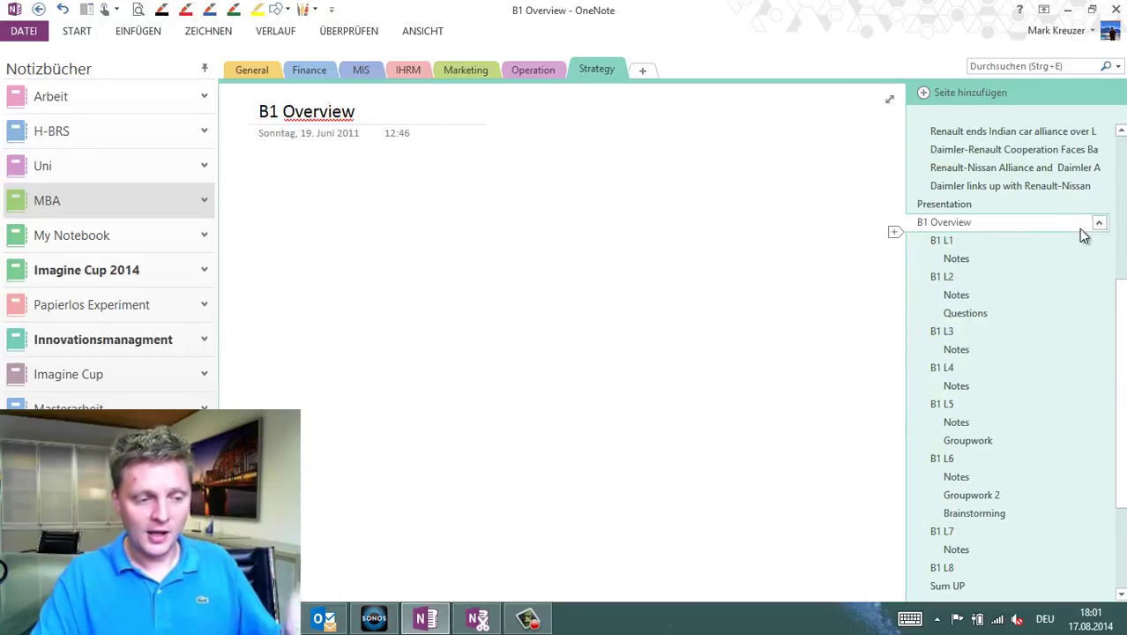
{"action": "left_click", "coordinate": [986, 246]}
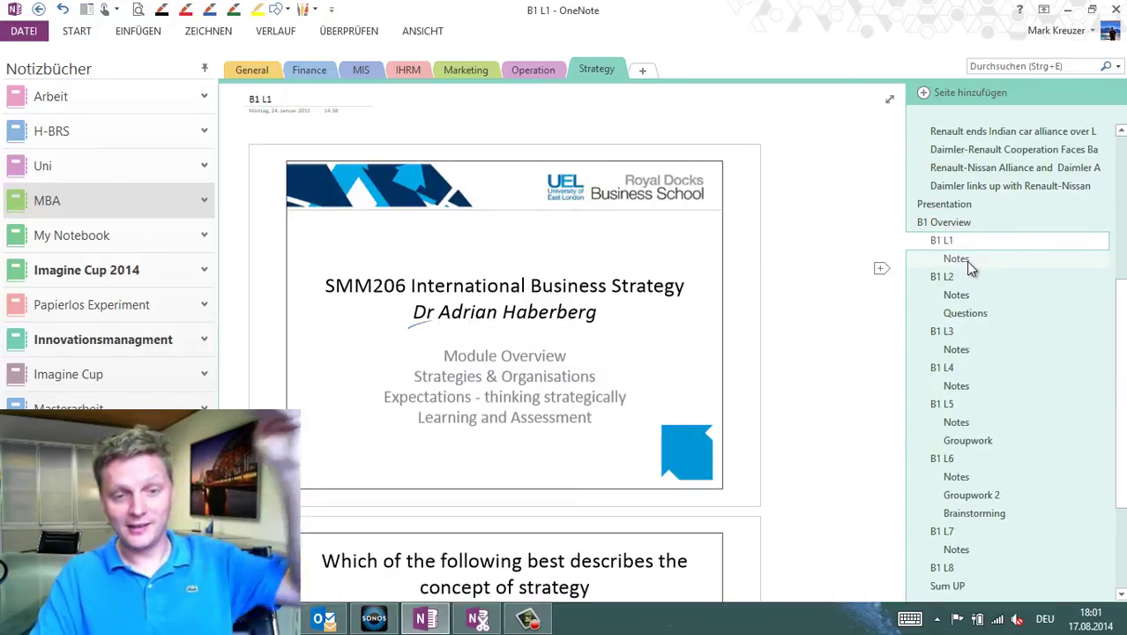
Open the Notes subpage under B1 L1, try dragging it up a level, then collapse B1 Overview
{"action": "left_click", "coordinate": [965, 261]}
{"action": "scroll", "coordinate": [688, 194], "scroll_direction": "down", "scroll_amount": 5}
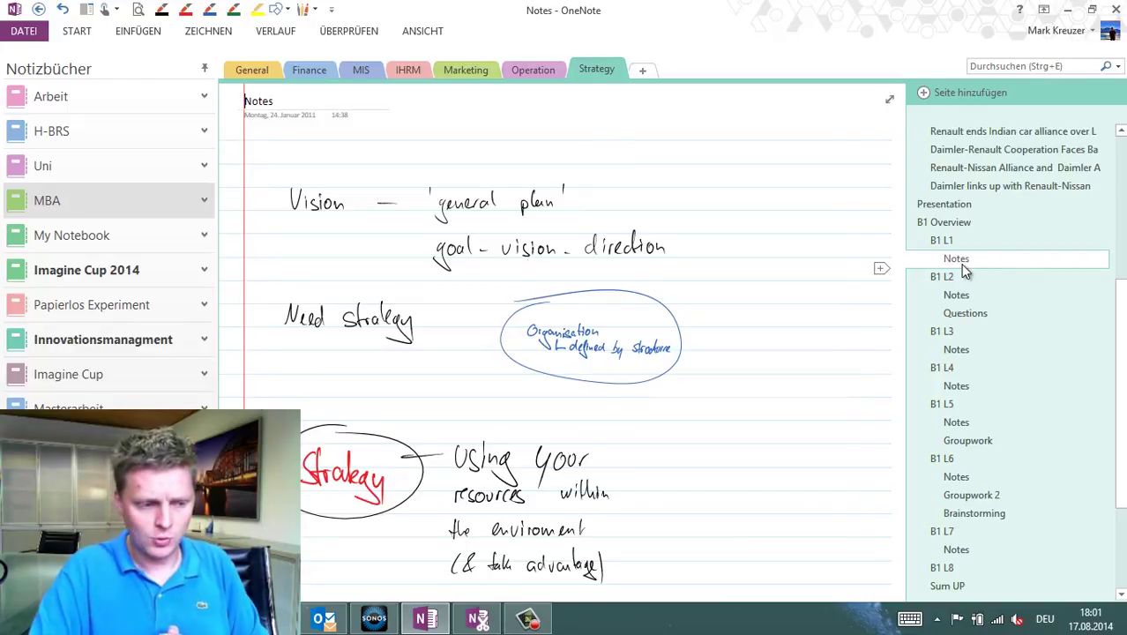
{"action": "mouse_move", "coordinate": [970, 260]}
{"action": "left_mouse_down"}
{"action": "mouse_move", "coordinate": [928, 259]}
{"action": "mouse_move", "coordinate": [960, 258]}
{"action": "left_mouse_up"}
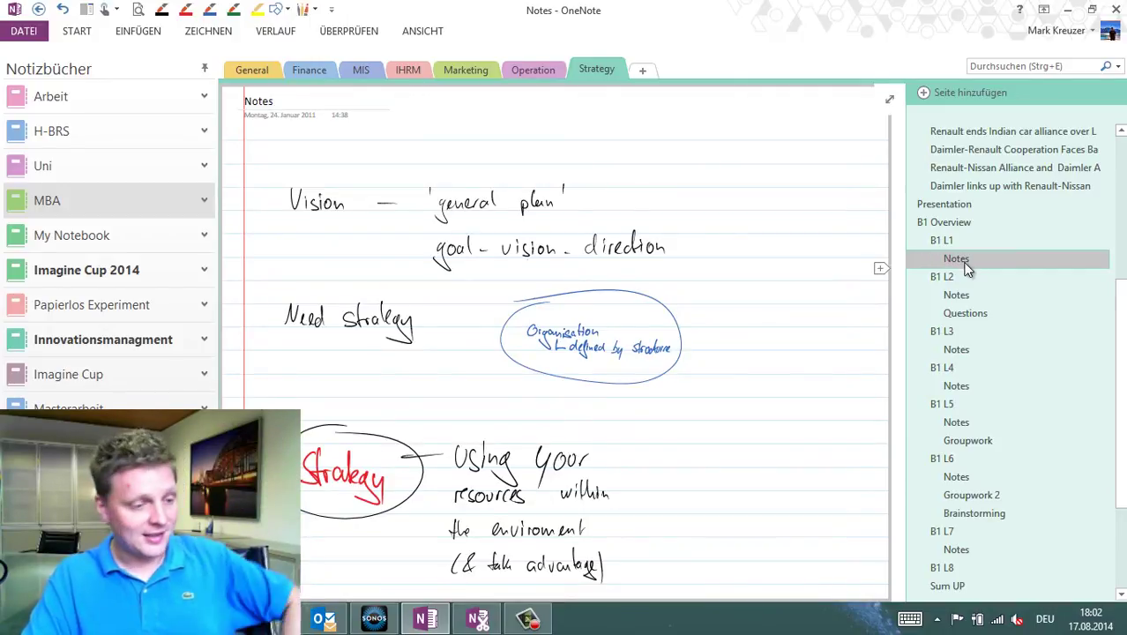
{"action": "left_click", "coordinate": [1099, 222]}
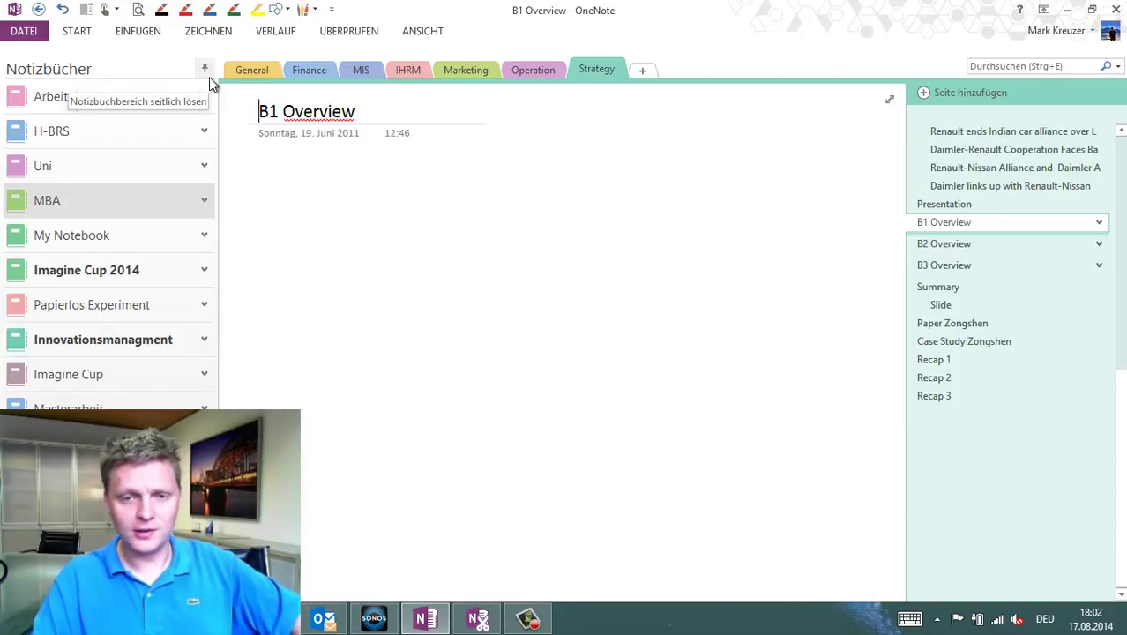
Switch to the Innovationsmanagment notebook and view the Kundenbefragung section's Auswertung survey table
{"action": "left_click", "coordinate": [45, 344]}
{"action": "left_click", "coordinate": [276, 69]}
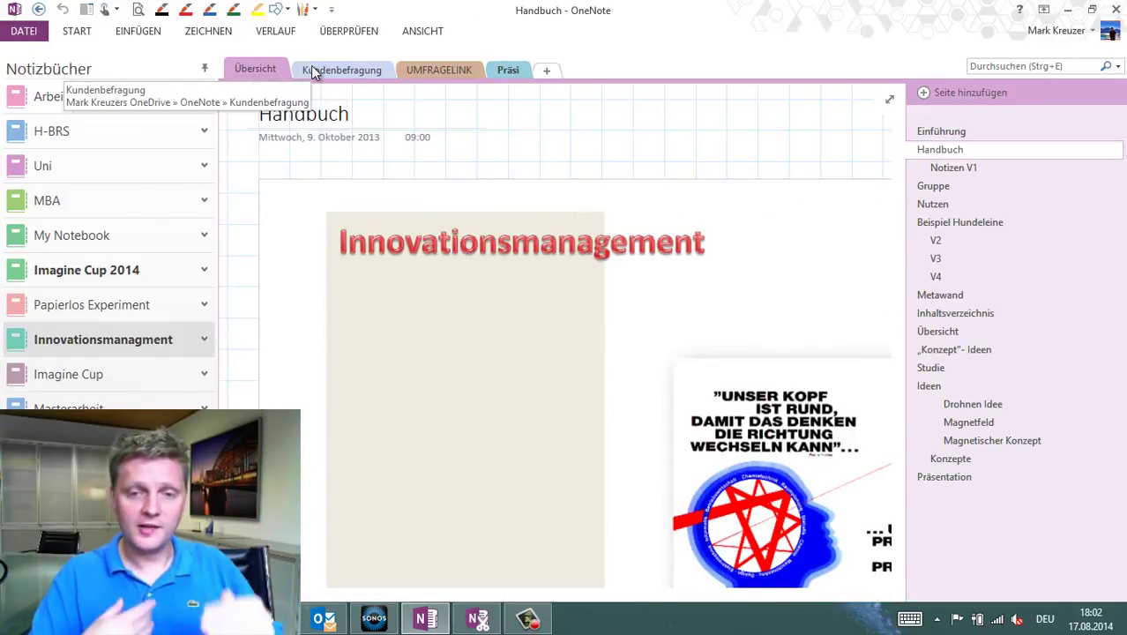
{"action": "left_click", "coordinate": [314, 70]}
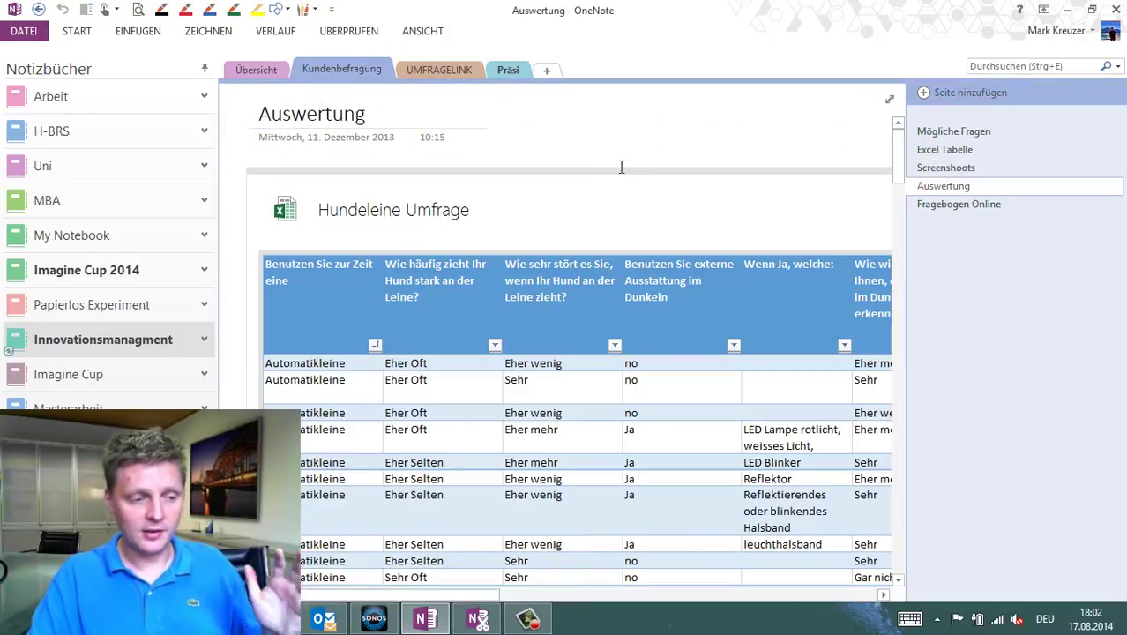
{"action": "scroll", "coordinate": [621, 167], "scroll_direction": "down", "scroll_amount": 10}
{"action": "scroll", "coordinate": [226, 173], "scroll_direction": "up", "scroll_amount": 6}
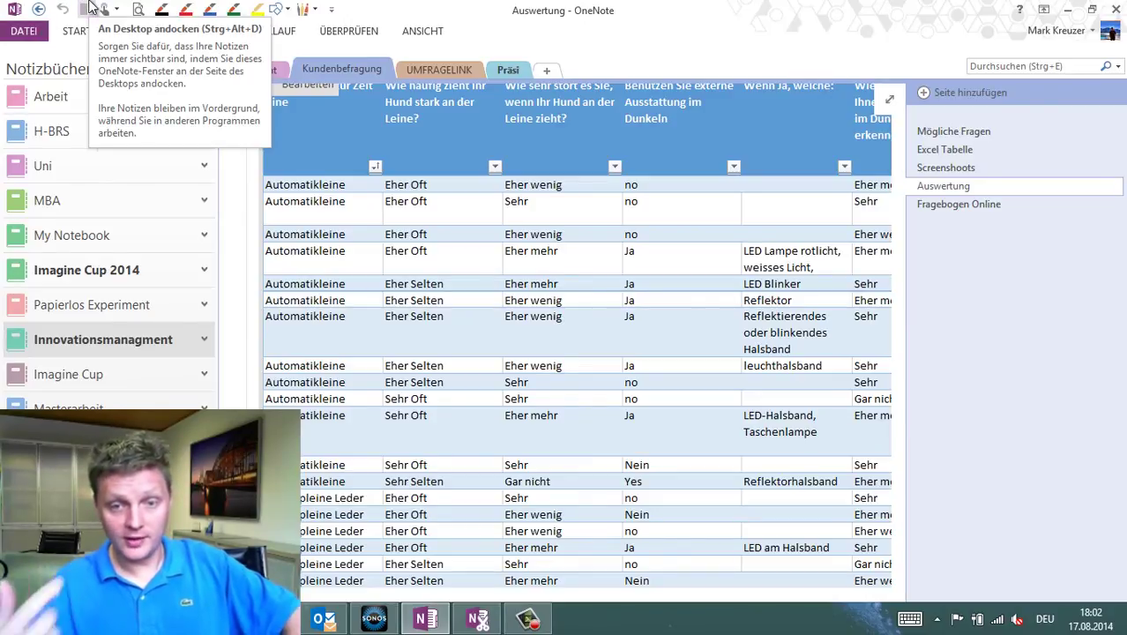
Check the notebook's Freigeben list showing four invitees who can edit, then go back to Auswertung
{"action": "left_click", "coordinate": [16, 33]}
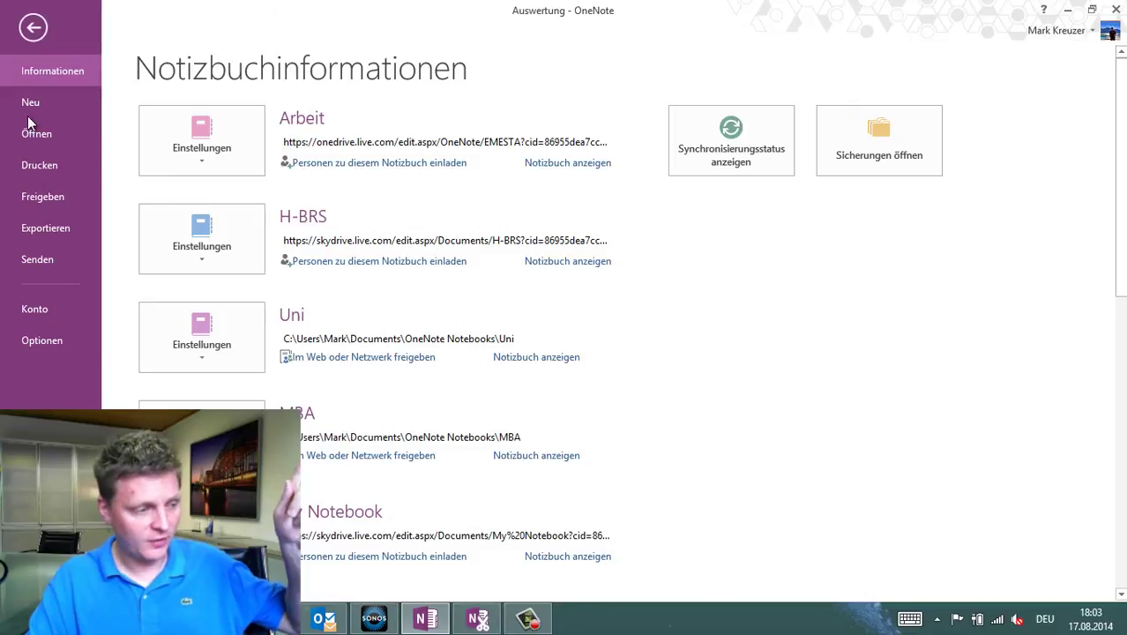
{"action": "left_click", "coordinate": [42, 196]}
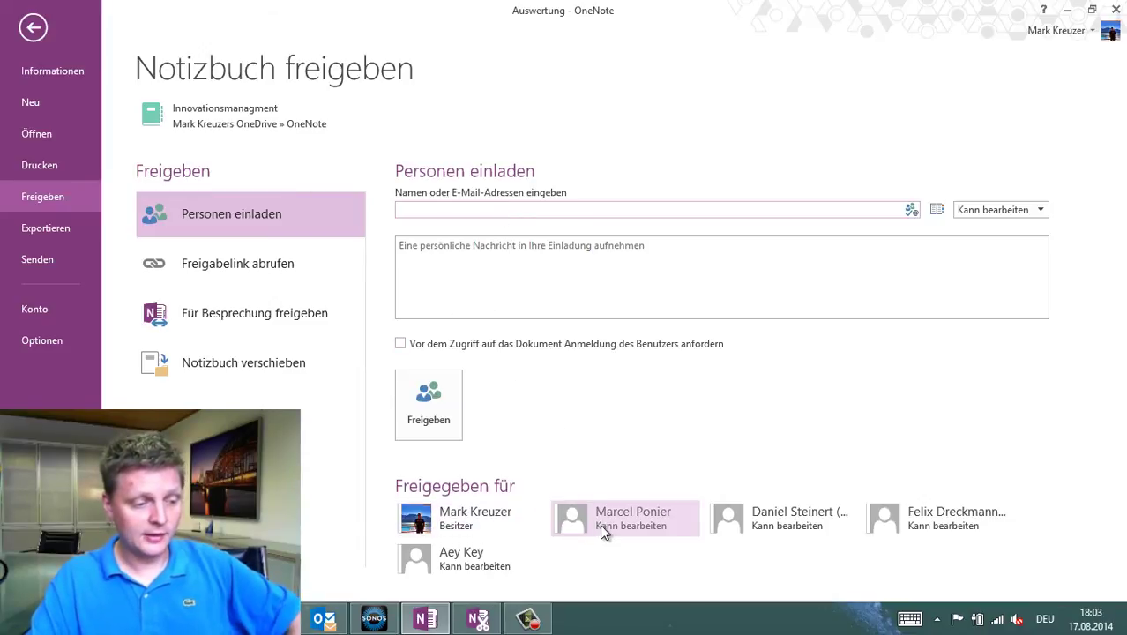
{"action": "mouse_move", "coordinate": [979, 531]}
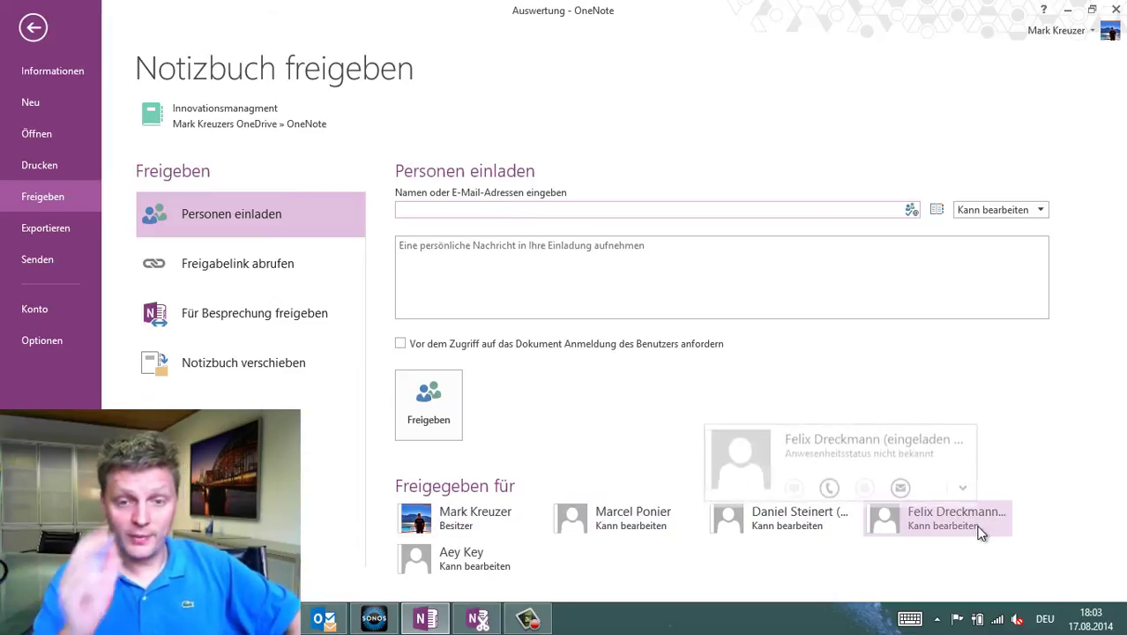
{"action": "mouse_move", "coordinate": [589, 541]}
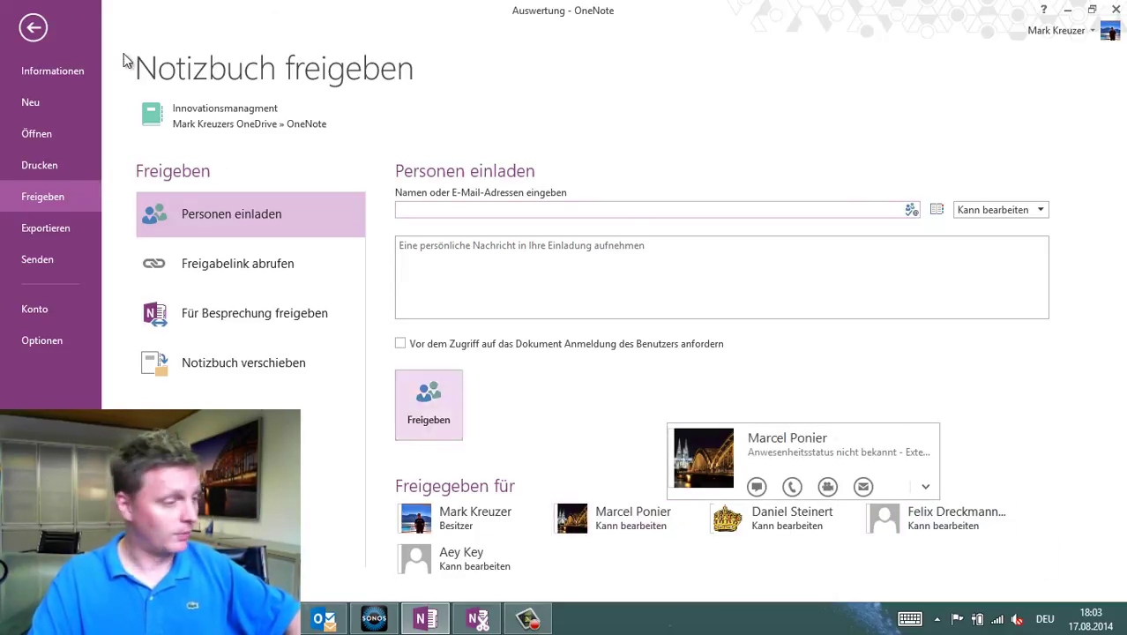
{"action": "left_click", "coordinate": [33, 29]}
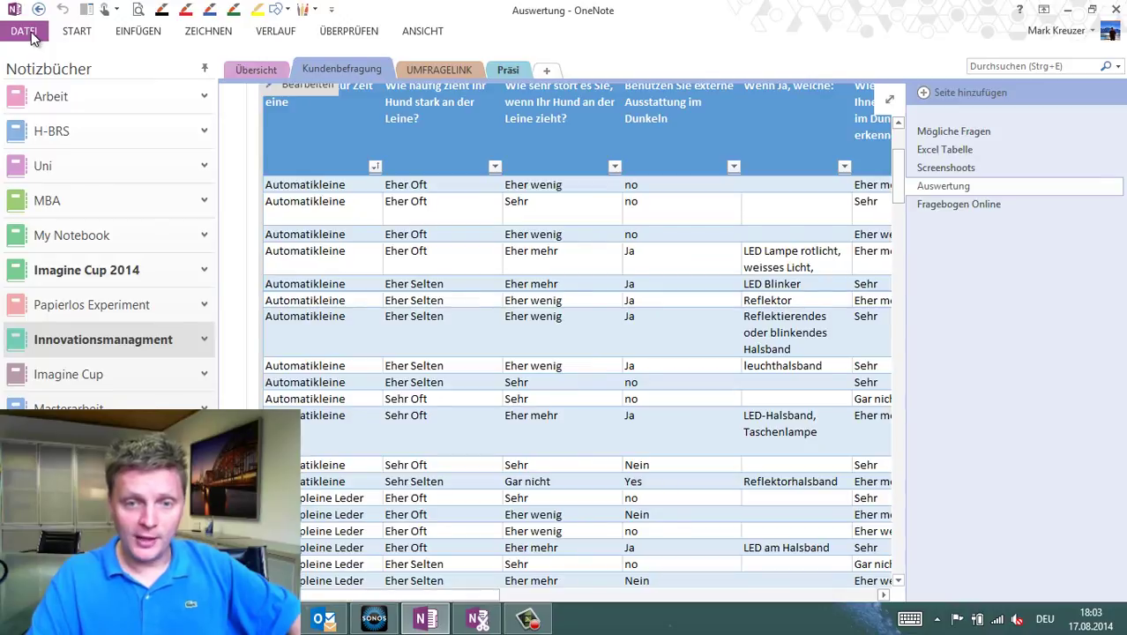